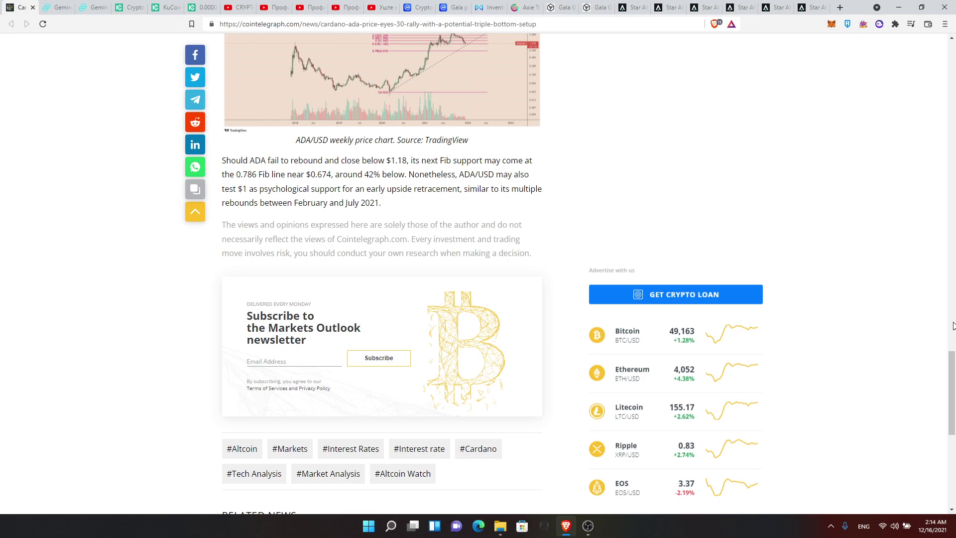
- Return to the beginning of the Cardano price article, then bring up Gemini's transfer history
{"action": "left_click_drag", "start_coordinate": [953, 383], "coordinate": [948, 93]}
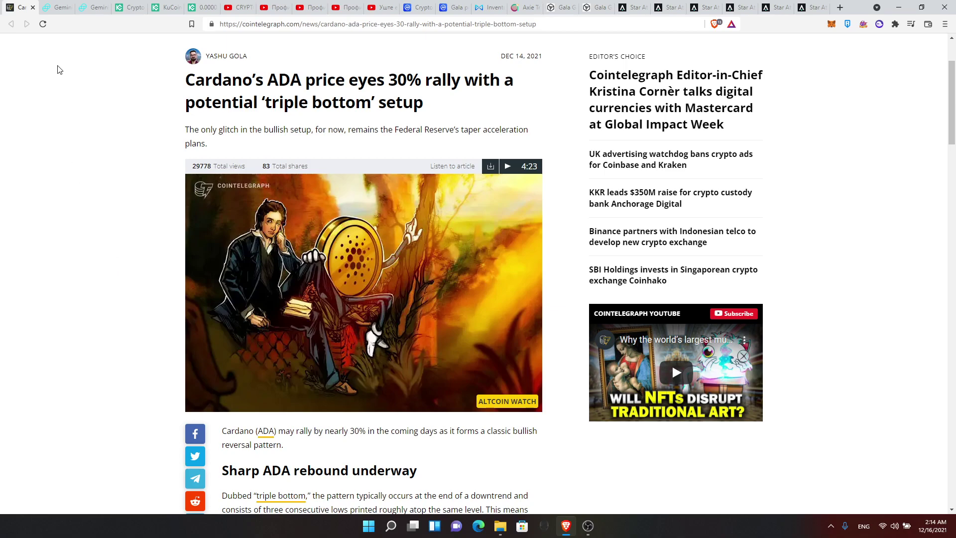
{"action": "left_click", "coordinate": [59, 7]}
{"action": "left_click", "coordinate": [99, 5]}
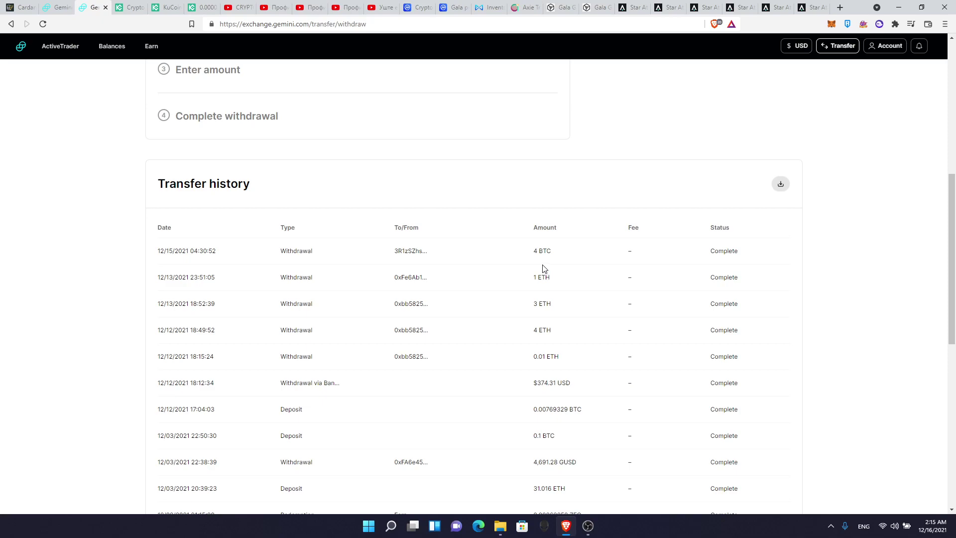
- Compare the withdrawals in Gemini's transfer history with KuCoin's Bitcoin deposit history and trading account balances
{"action": "left_click", "coordinate": [64, 7]}
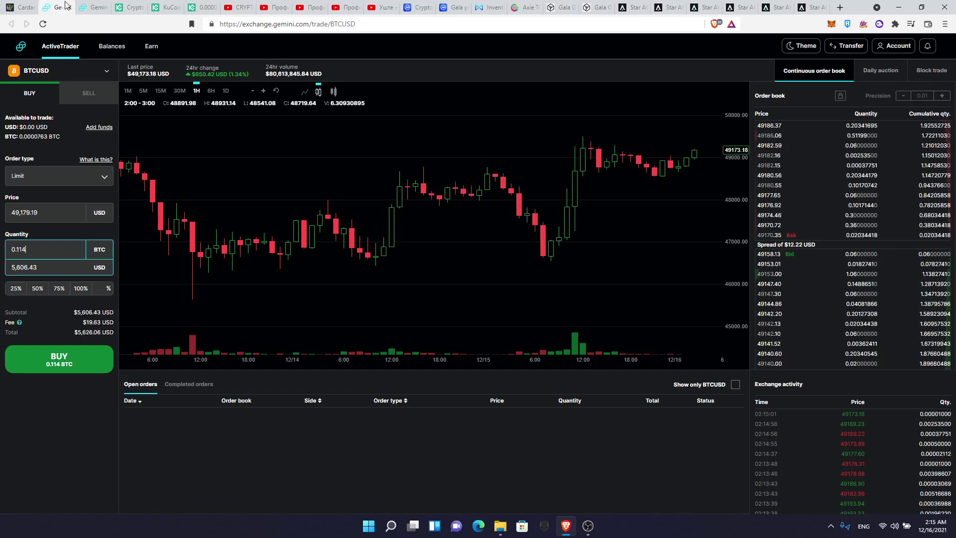
{"action": "left_click", "coordinate": [95, 7]}
{"action": "left_click", "coordinate": [129, 7]}
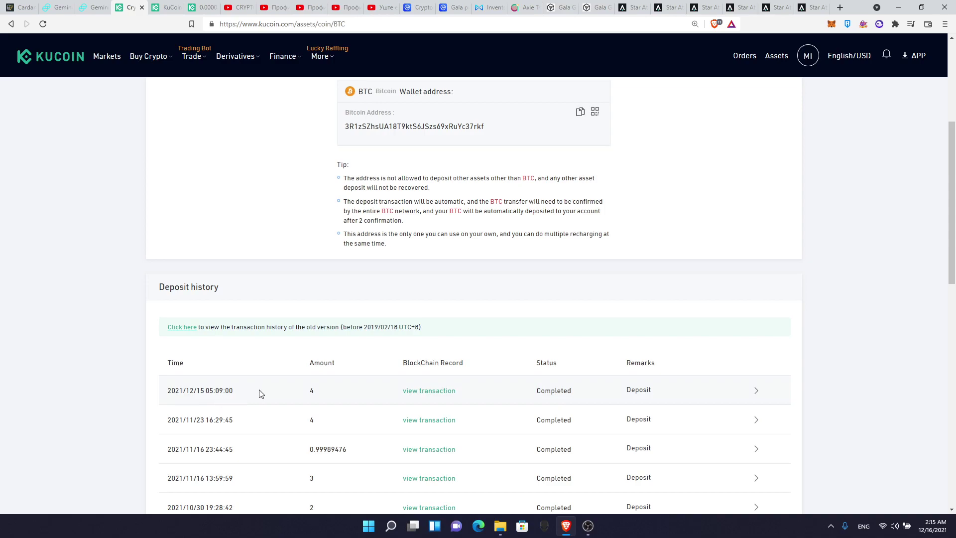
{"action": "left_click", "coordinate": [171, 6]}
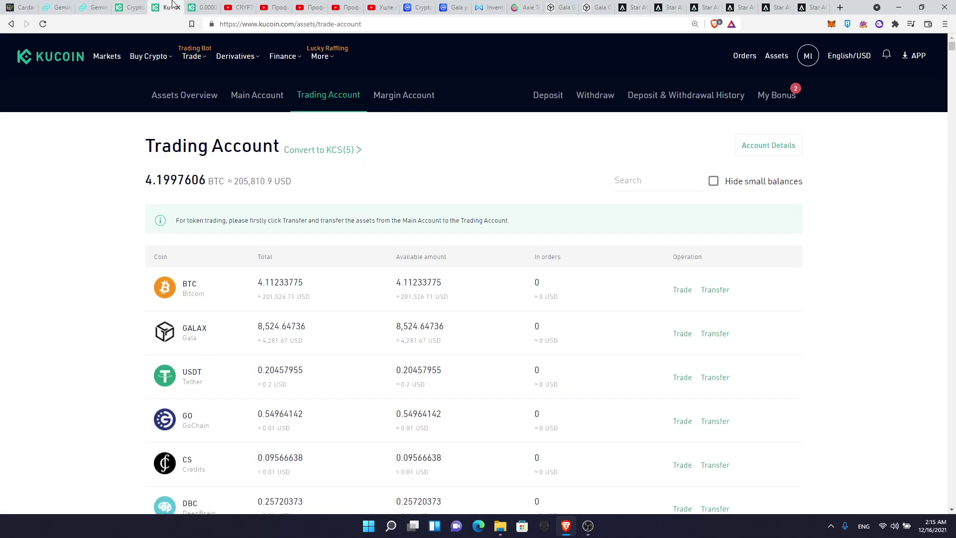
{"action": "left_click", "coordinate": [139, 5]}
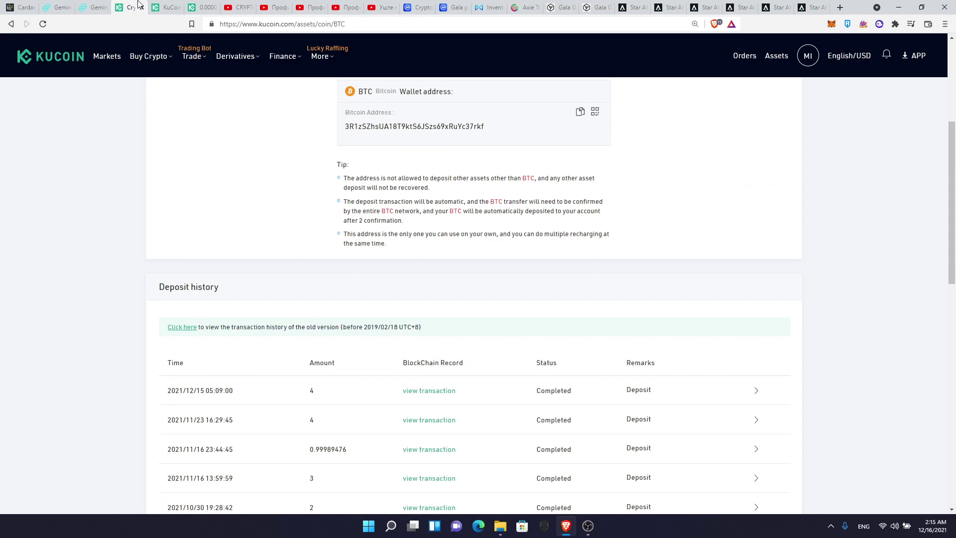
{"action": "left_click", "coordinate": [95, 7]}
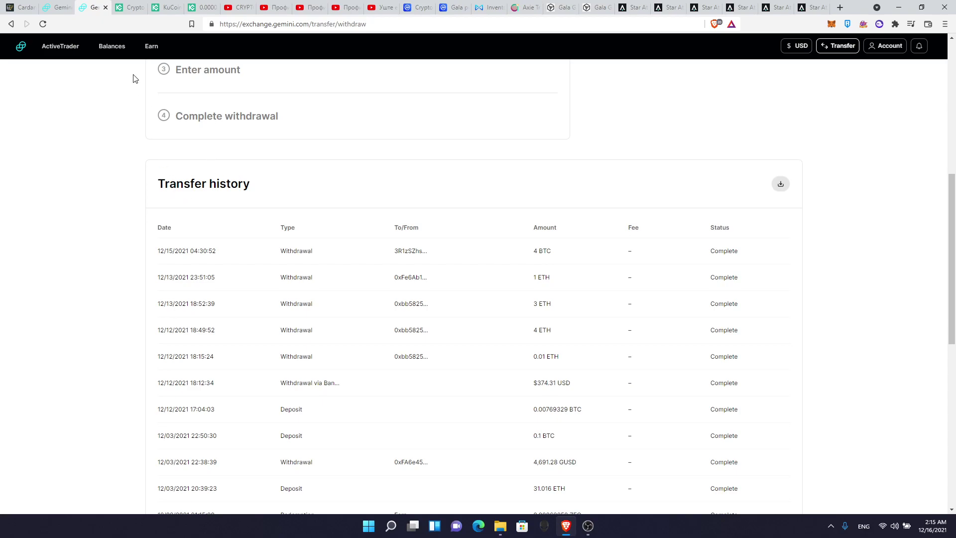
{"action": "left_click", "coordinate": [130, 6]}
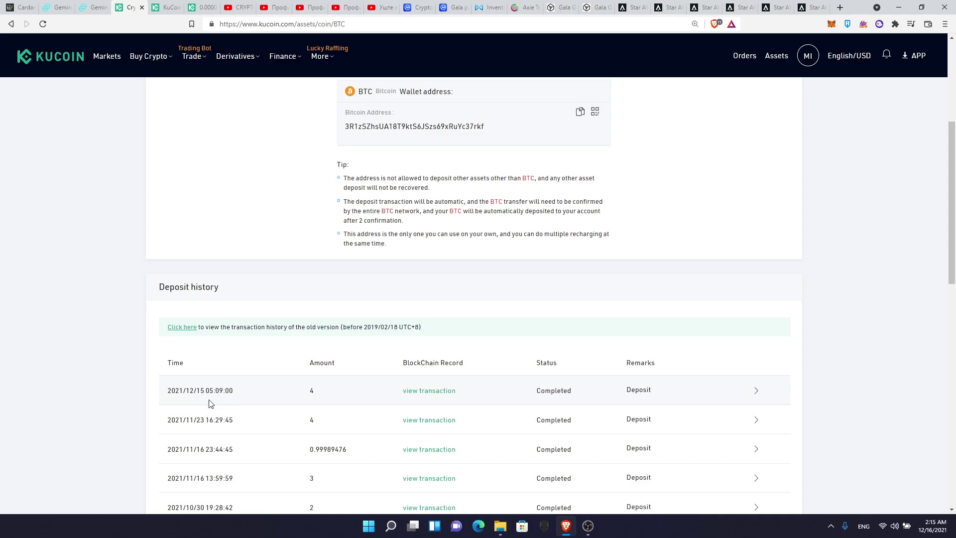
{"action": "left_click", "coordinate": [166, 5]}
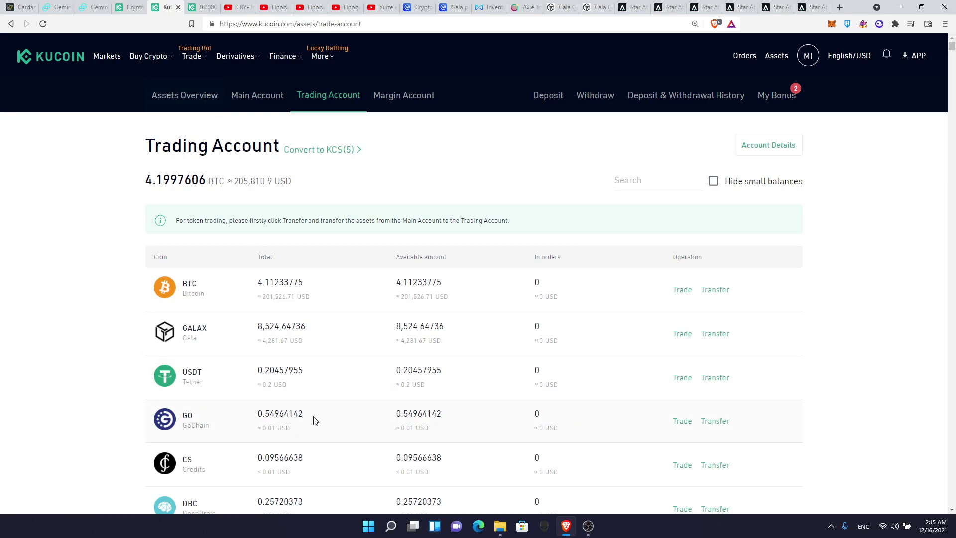
{"action": "left_click", "coordinate": [588, 526]}
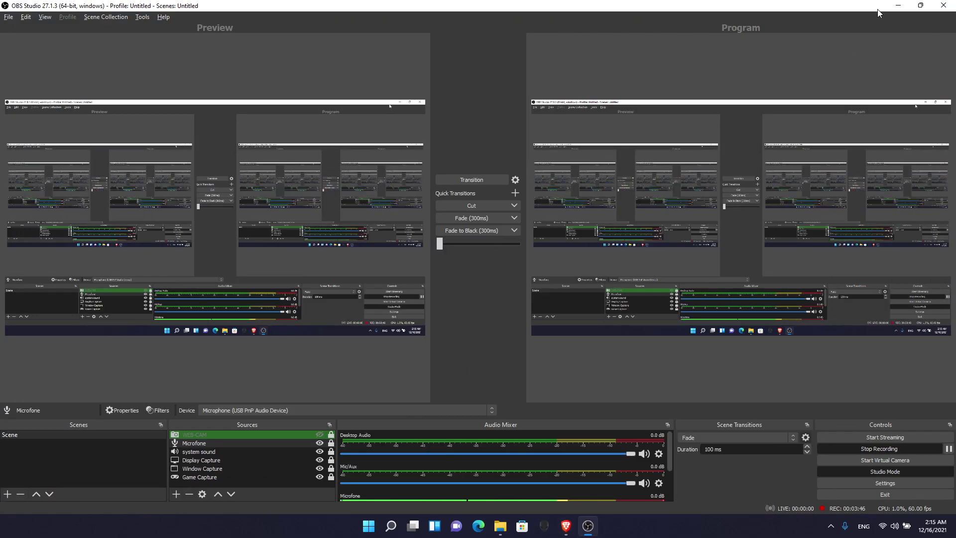
{"action": "left_click", "coordinate": [898, 5]}
{"action": "double_click", "coordinate": [15, 15]}
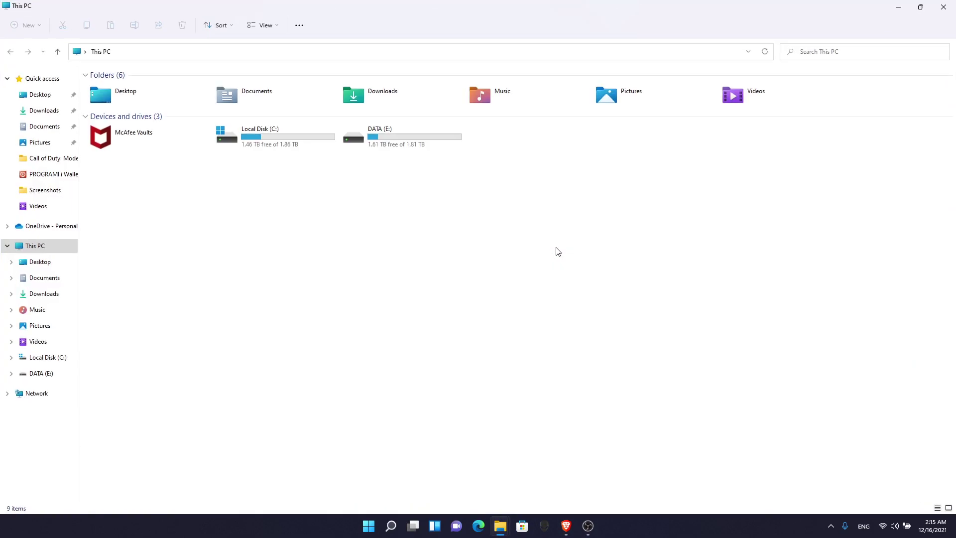
{"action": "double_click", "coordinate": [629, 94]}
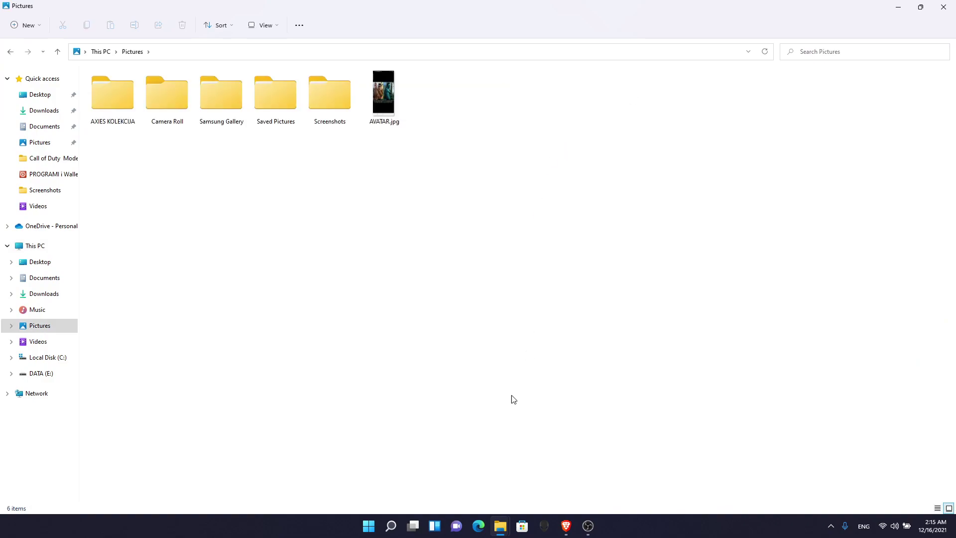
{"action": "mouse_move", "coordinate": [501, 527]}
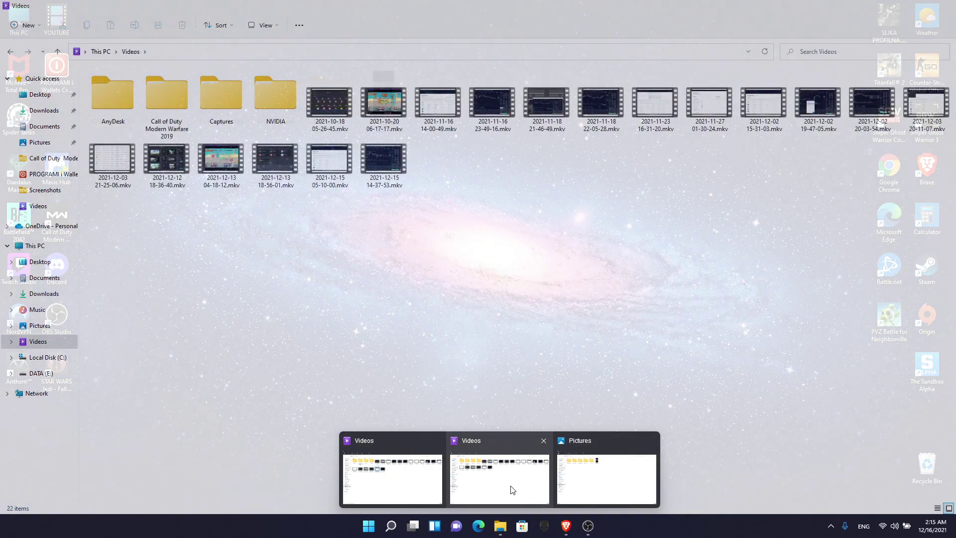
{"action": "left_click", "coordinate": [511, 490]}
{"action": "double_click", "coordinate": [336, 177]}
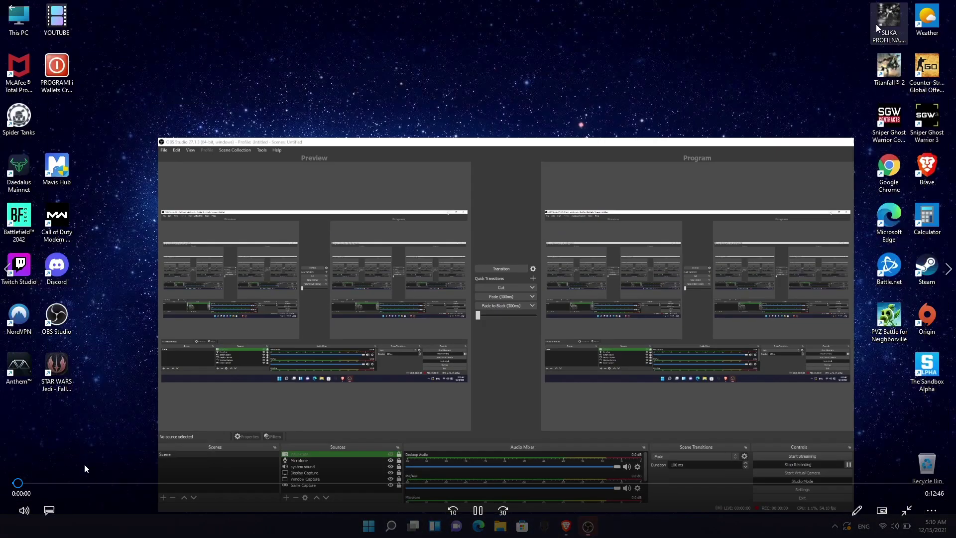
- Play the recording's opening, pausing at the KuCoin main account balances and again at the CoinMarketCap price list
{"action": "left_click", "coordinate": [28, 483]}
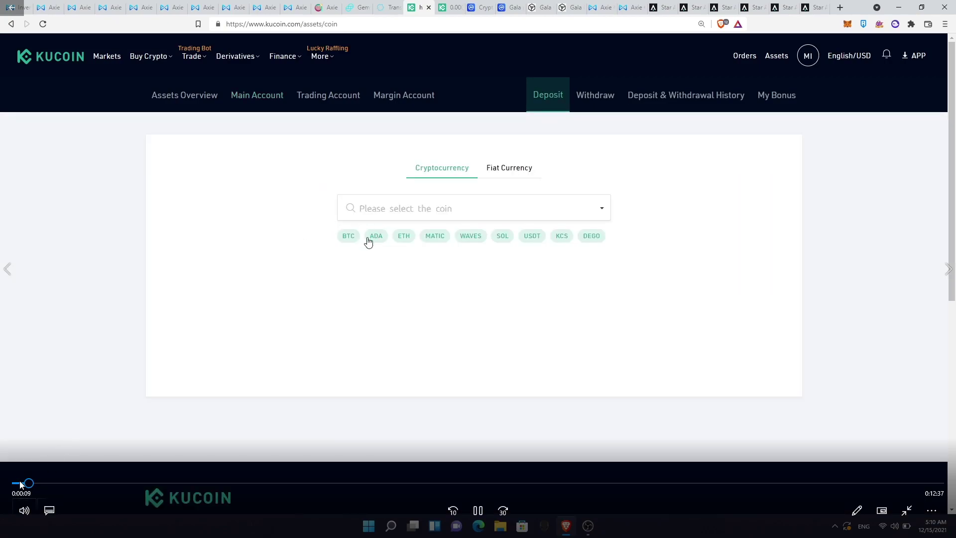
{"action": "left_click", "coordinate": [20, 483]}
{"action": "left_click", "coordinate": [474, 509]}
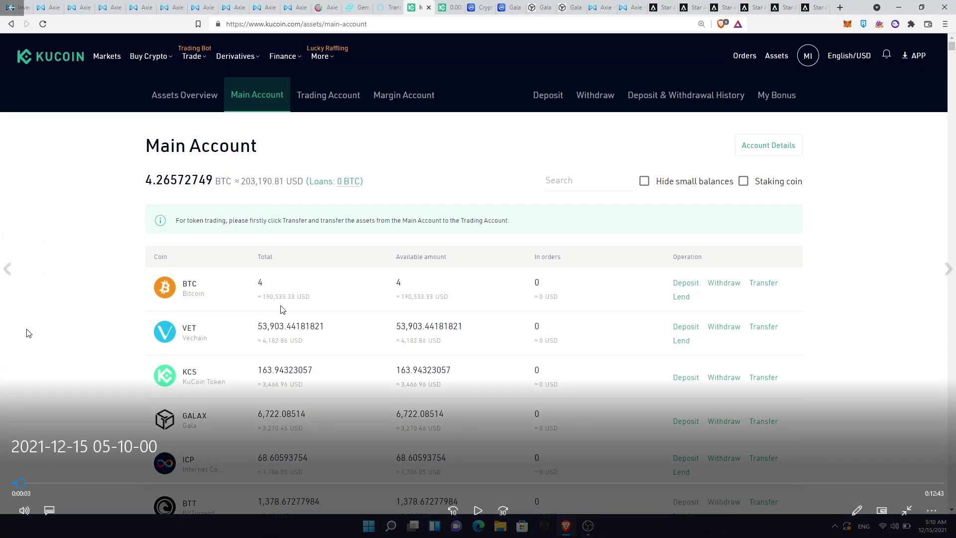
{"action": "left_click", "coordinate": [477, 510]}
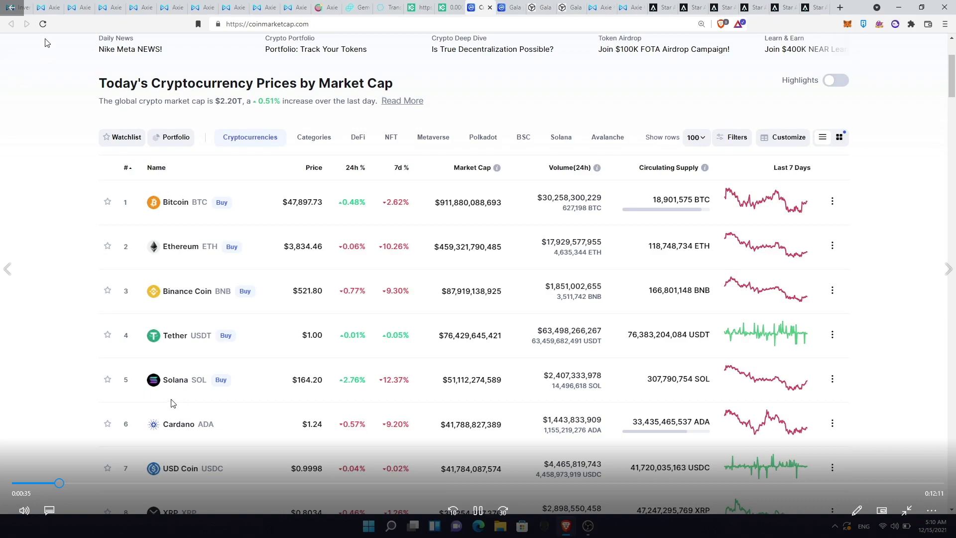
{"action": "left_click", "coordinate": [478, 510]}
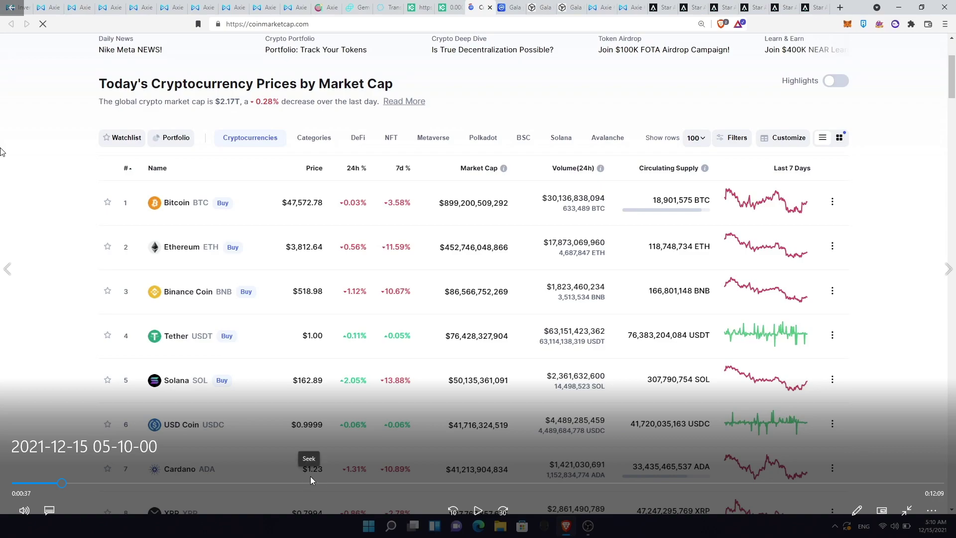
{"action": "left_click", "coordinate": [476, 513]}
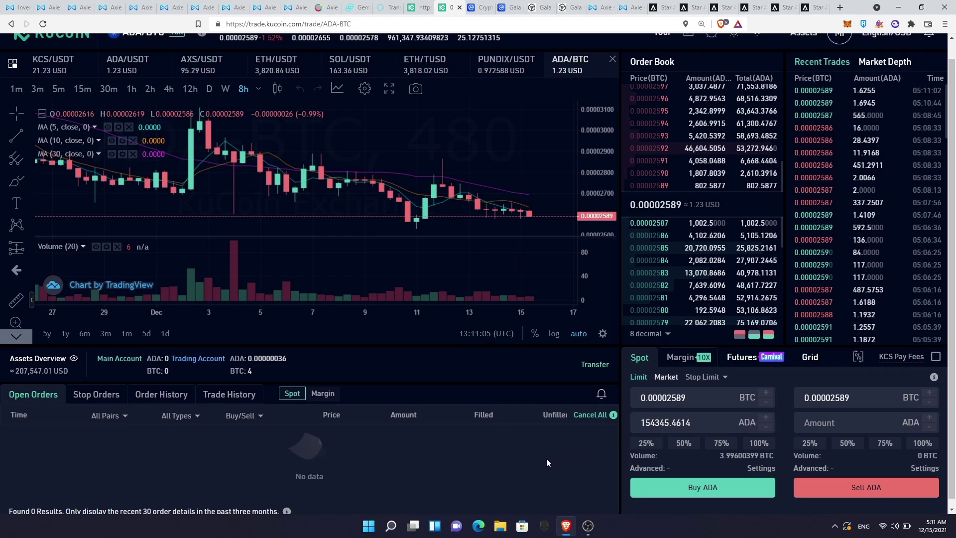
- Skip forward in the recording past the Gemini and trading account pages to the open ADA/BTC limit buy order
{"action": "left_click", "coordinate": [130, 483]}
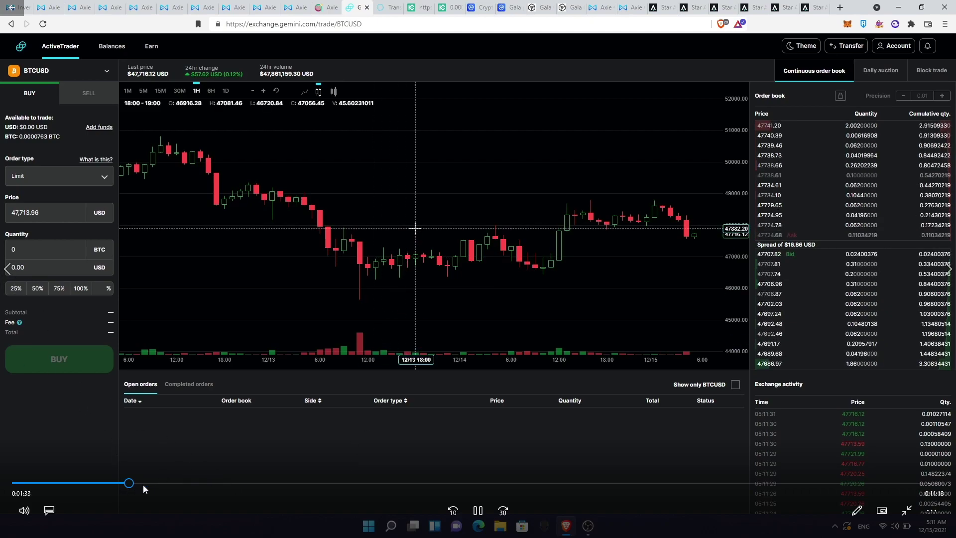
{"action": "left_click", "coordinate": [154, 484]}
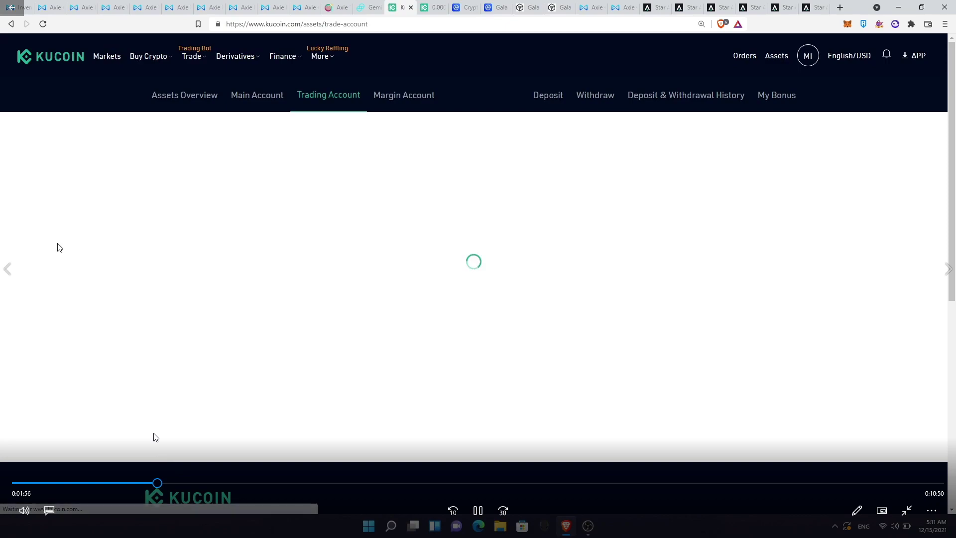
{"action": "left_click", "coordinate": [173, 484]}
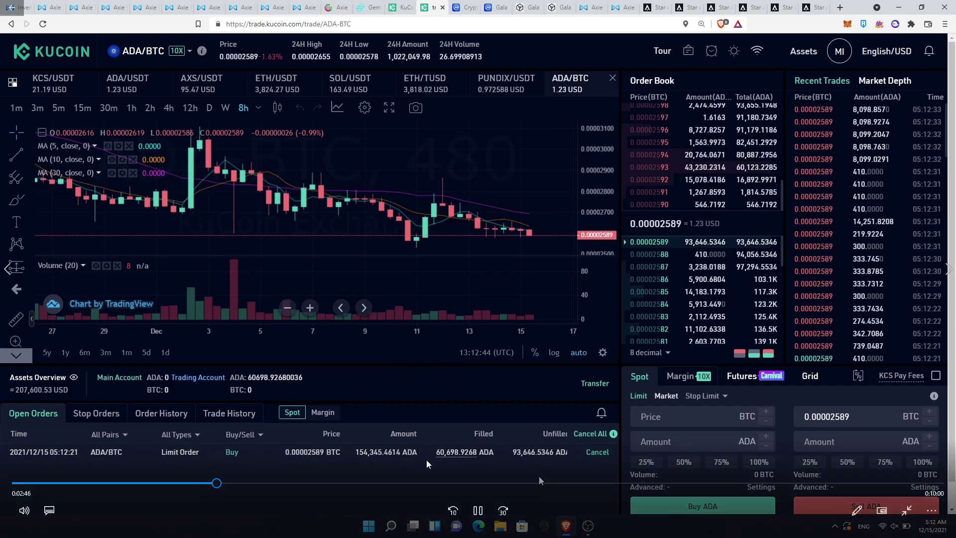
{"action": "key", "text": "Right"}
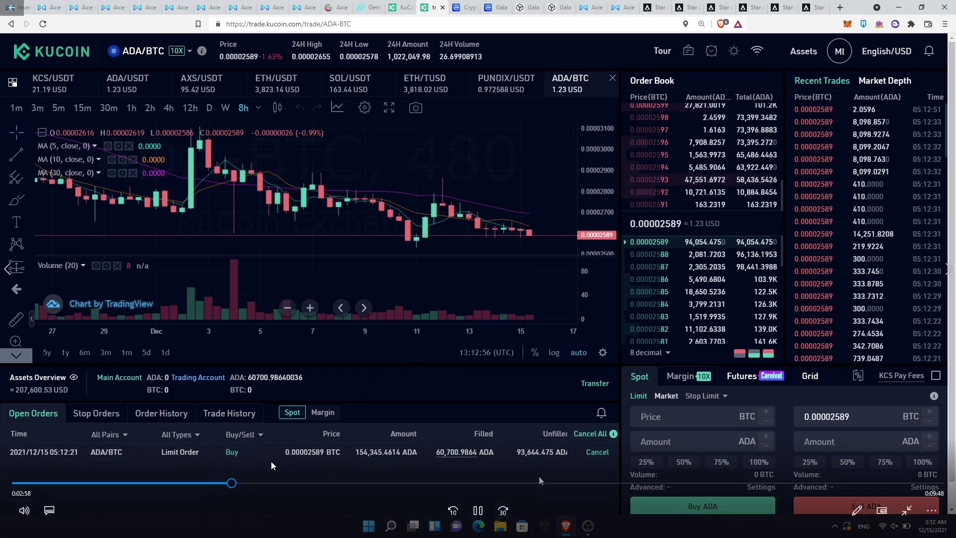
{"action": "key", "text": "Right"}
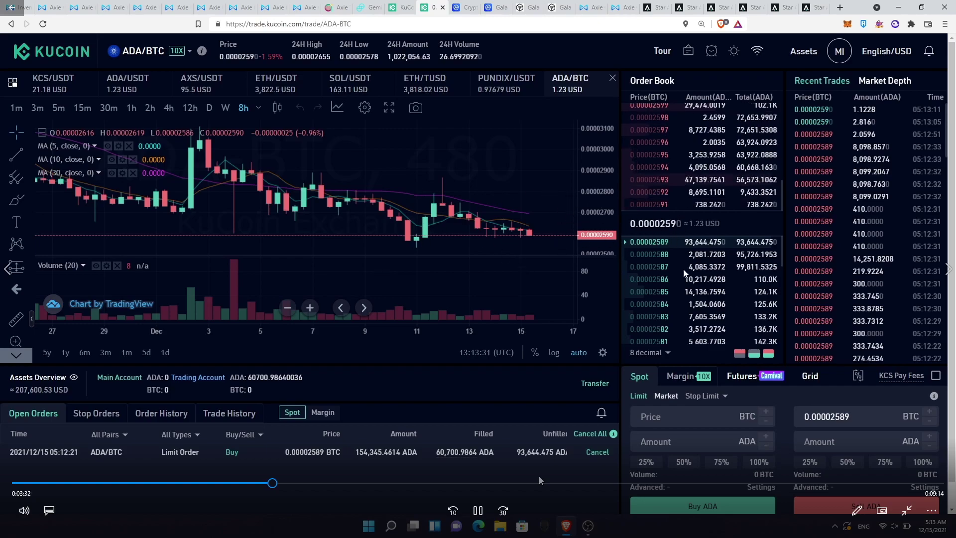
- Skip further through the recording to follow the ADA/BTC buy order, stopping at about 5:07, 5:22 and just past 6 minutes
{"action": "left_click", "coordinate": [296, 484]}
{"action": "left_click_drag", "start_coordinate": [297, 486], "coordinate": [384, 486]}
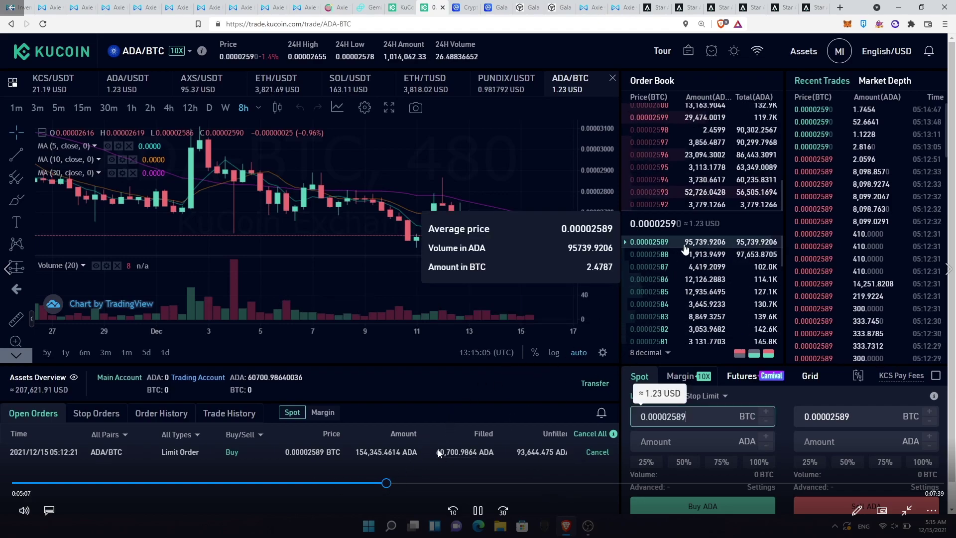
{"action": "left_click", "coordinate": [406, 486]}
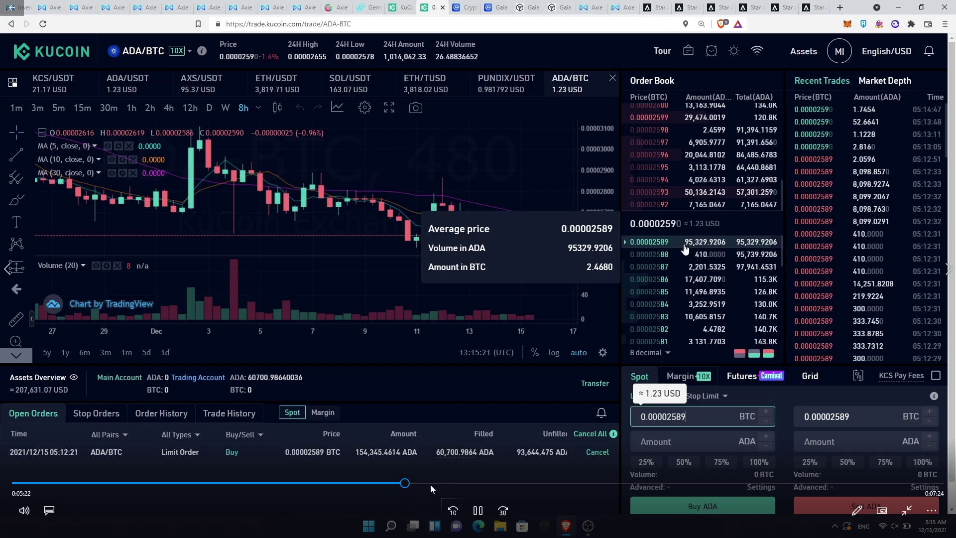
{"action": "left_click", "coordinate": [454, 483]}
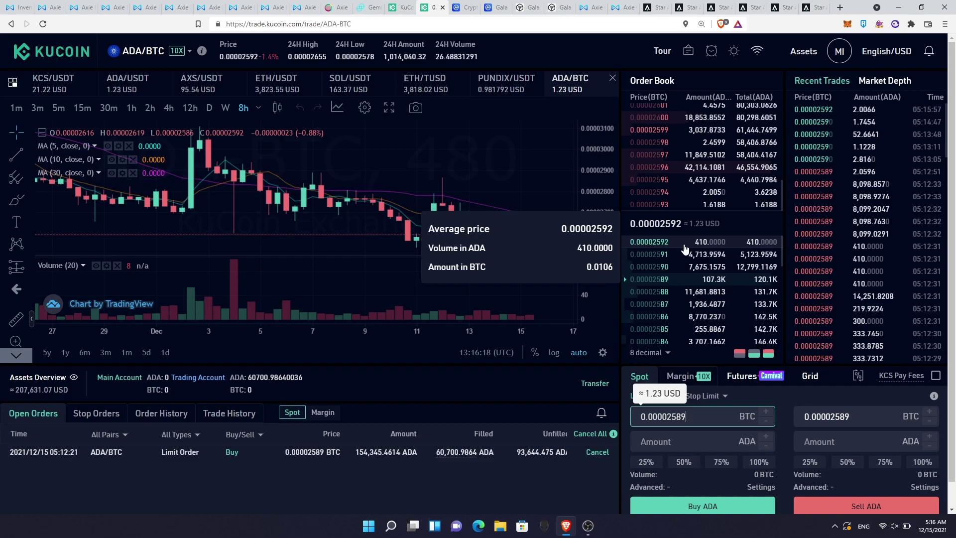
{"action": "mouse_move", "coordinate": [413, 471]}
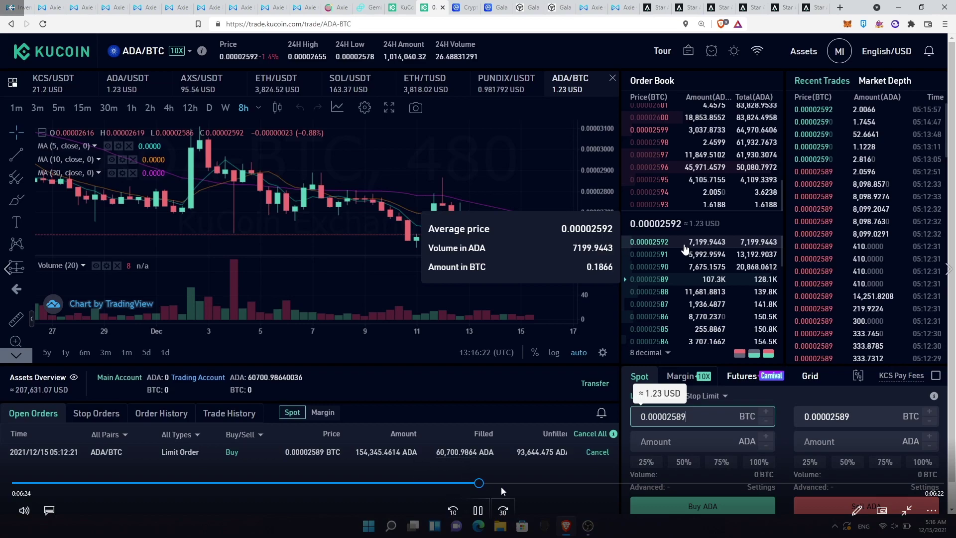
- Jump ahead in the recording to about 9:30, 11:21 and 12:07, and pause on the emptied open orders list
{"action": "left_click_drag", "start_coordinate": [478, 483], "coordinate": [700, 483]}
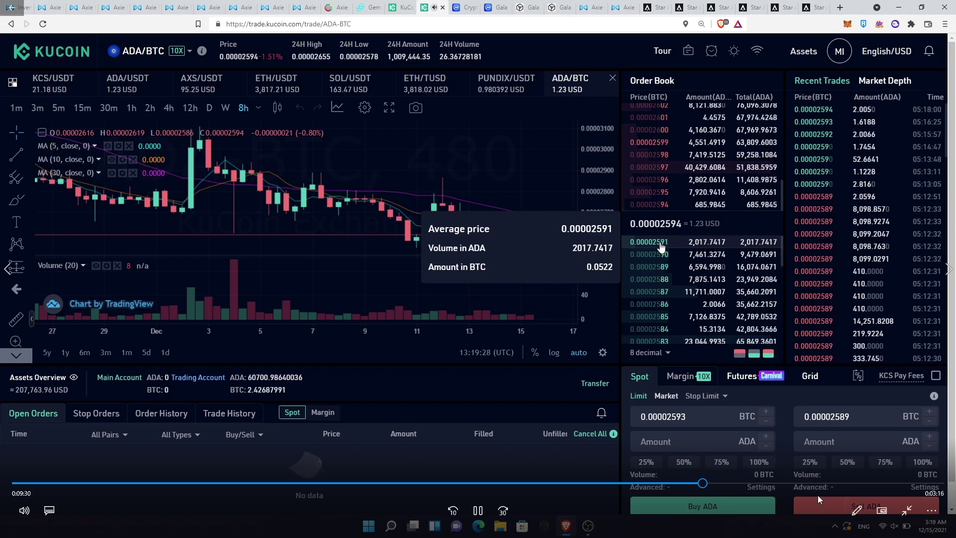
{"action": "left_click", "coordinate": [836, 483]}
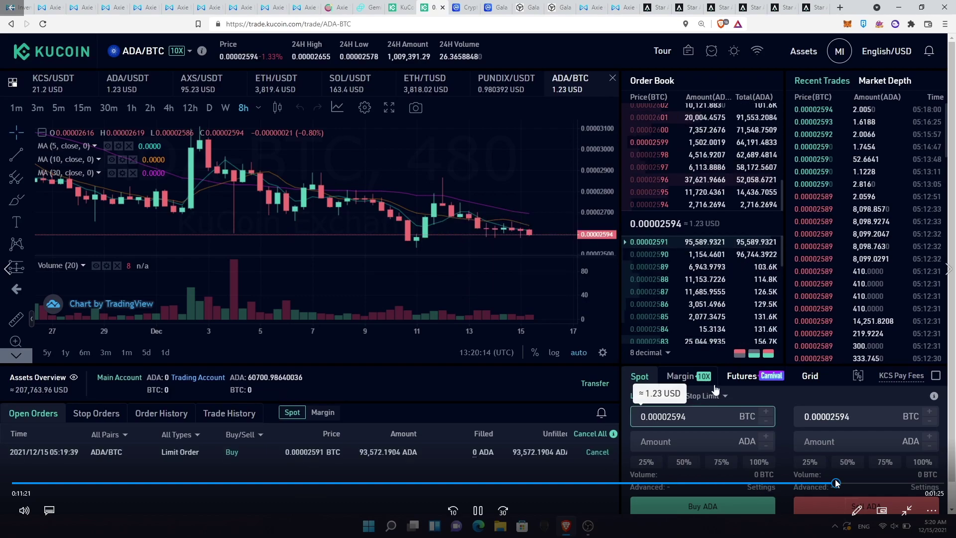
{"action": "left_click", "coordinate": [889, 484]}
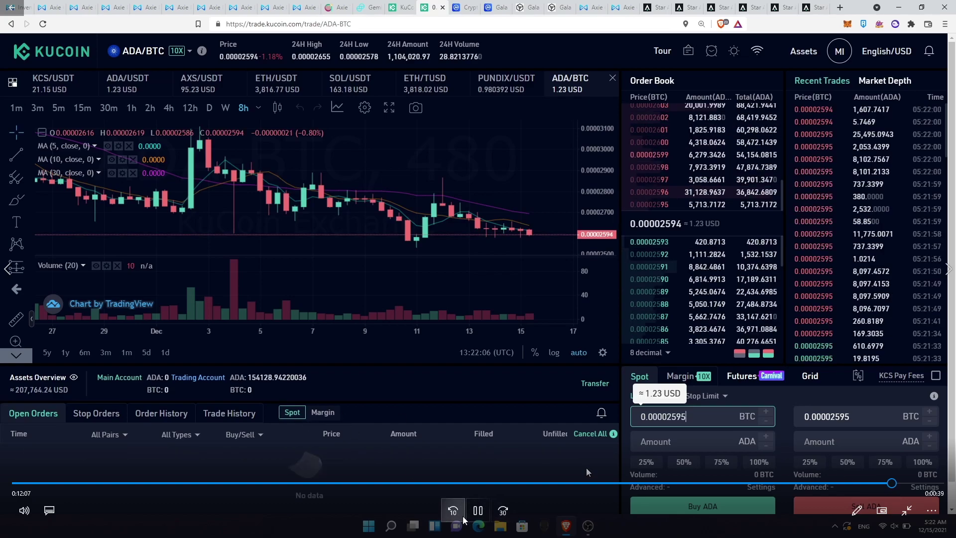
{"action": "left_click", "coordinate": [478, 511]}
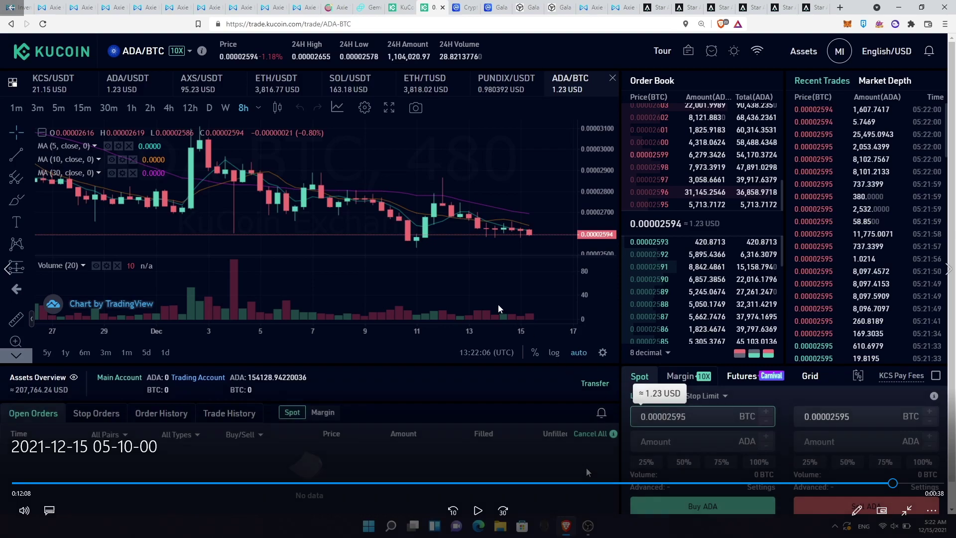
{"action": "key", "text": "Escape"}
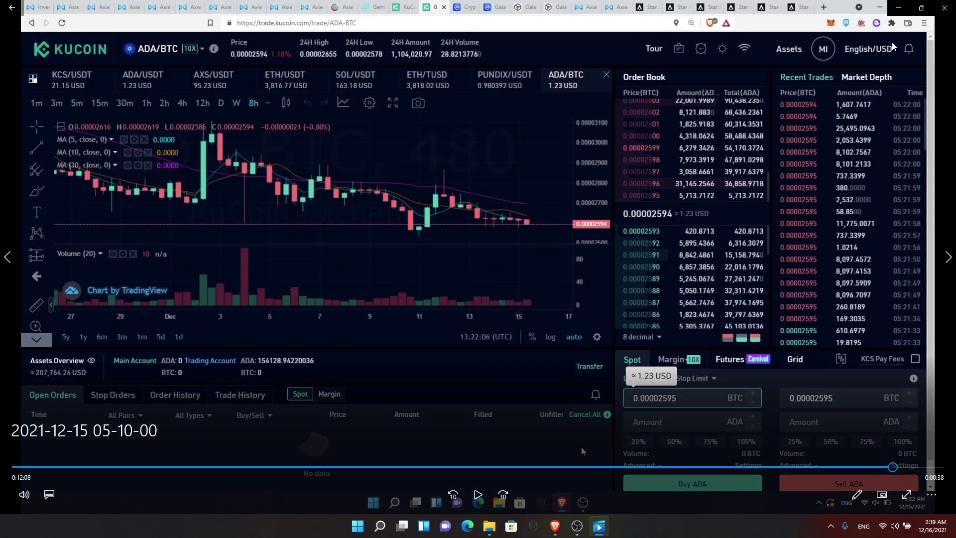
{"action": "left_click", "coordinate": [945, 8]}
{"action": "left_click", "coordinate": [384, 171]}
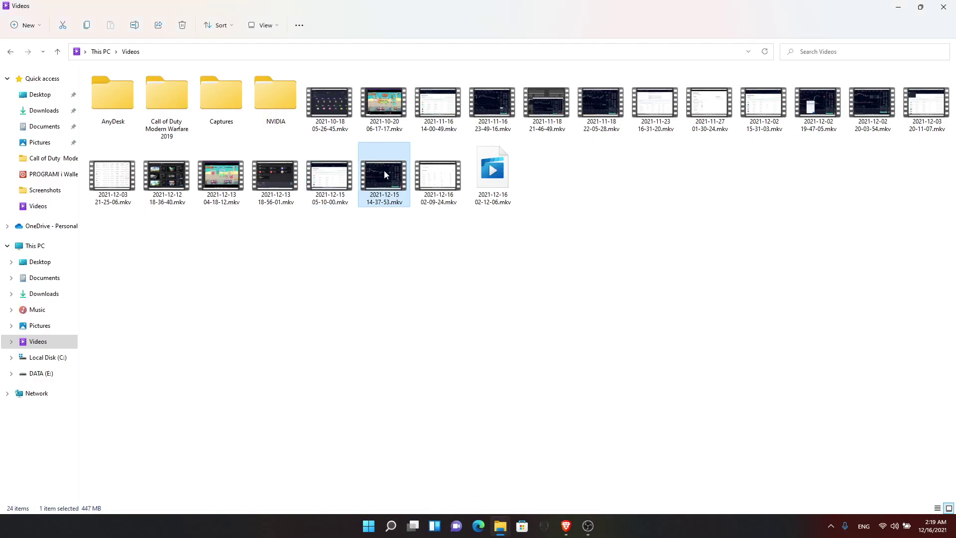
{"action": "double_click", "coordinate": [384, 171]}
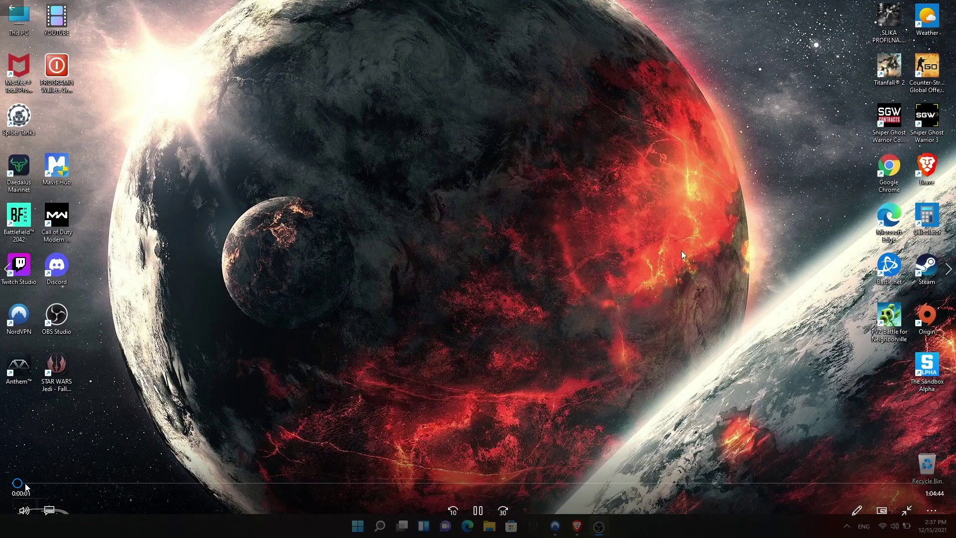
- Skip to about 1:21 in the recording, return to about 0:42, and pause on the ADA/BTC sell order form before resuming playback
{"action": "left_click", "coordinate": [36, 483]}
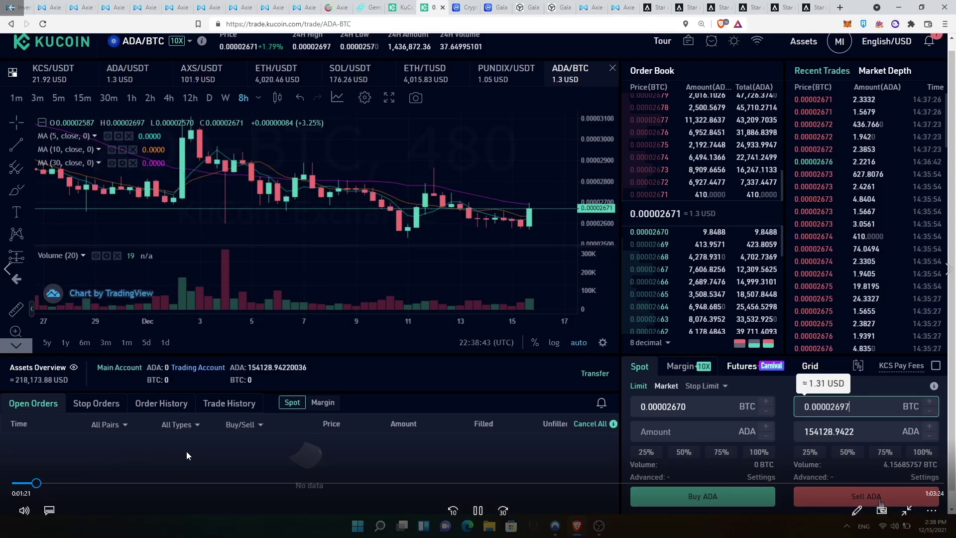
{"action": "left_click", "coordinate": [28, 483]}
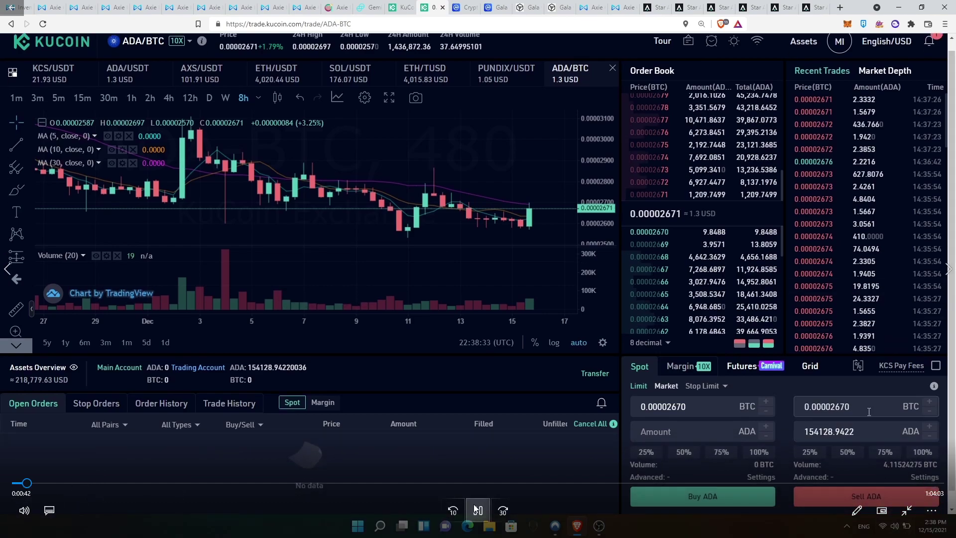
{"action": "left_click", "coordinate": [478, 512]}
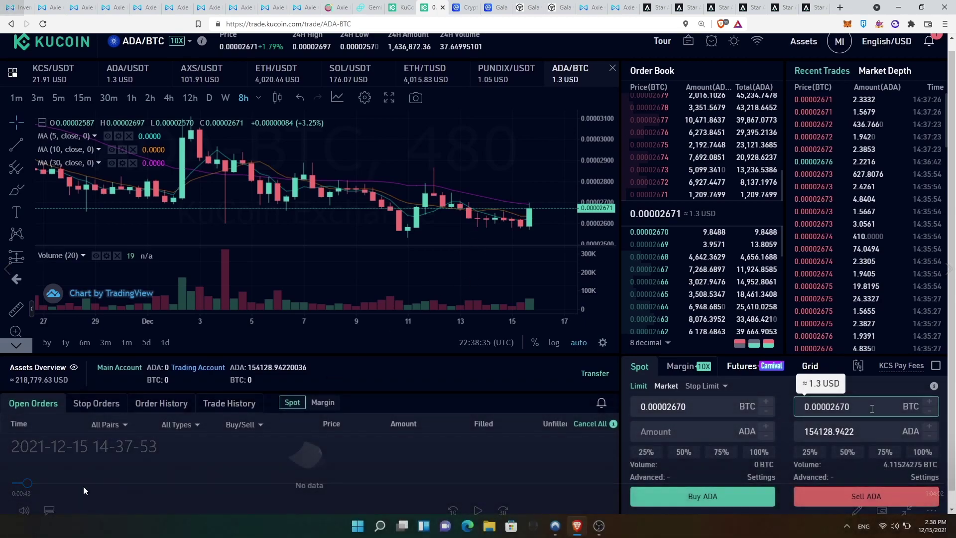
{"action": "left_click", "coordinate": [478, 512]}
{"action": "left_click", "coordinate": [478, 511]}
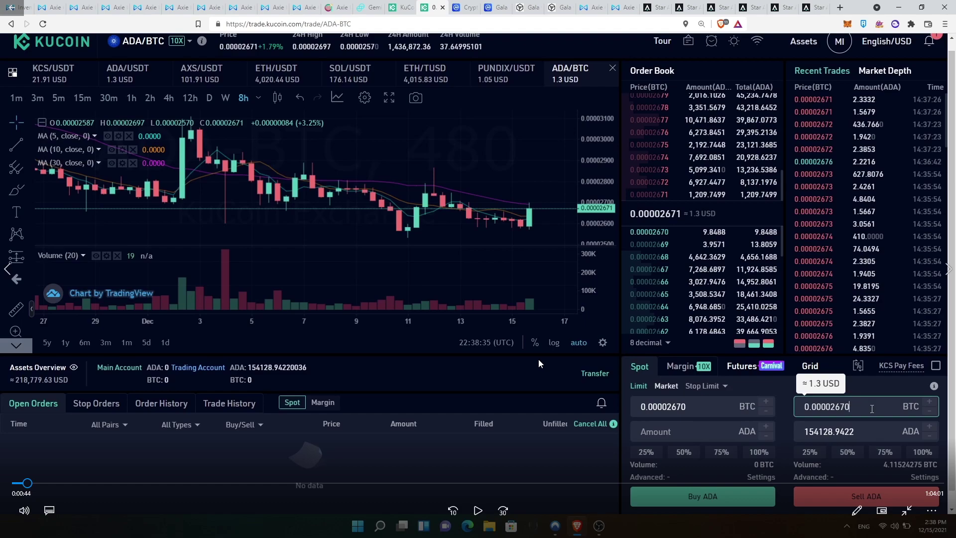
{"action": "left_click", "coordinate": [476, 508]}
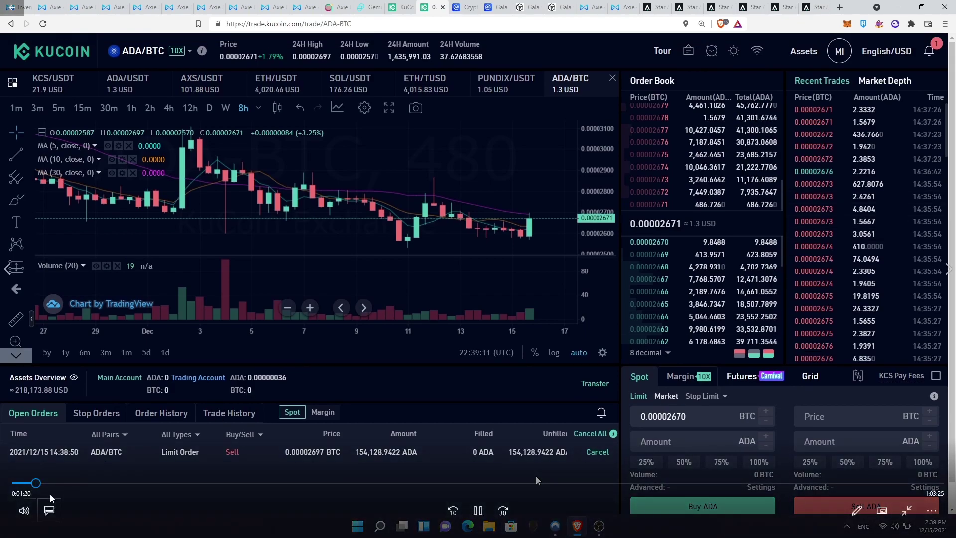
- Skip ahead in the recording to about 24:47, 25:57, 27:08 and 28:25 to follow the open ADA/BTC sell order
{"action": "left_click", "coordinate": [54, 484]}
{"action": "left_click_drag", "start_coordinate": [54, 483], "coordinate": [374, 485]}
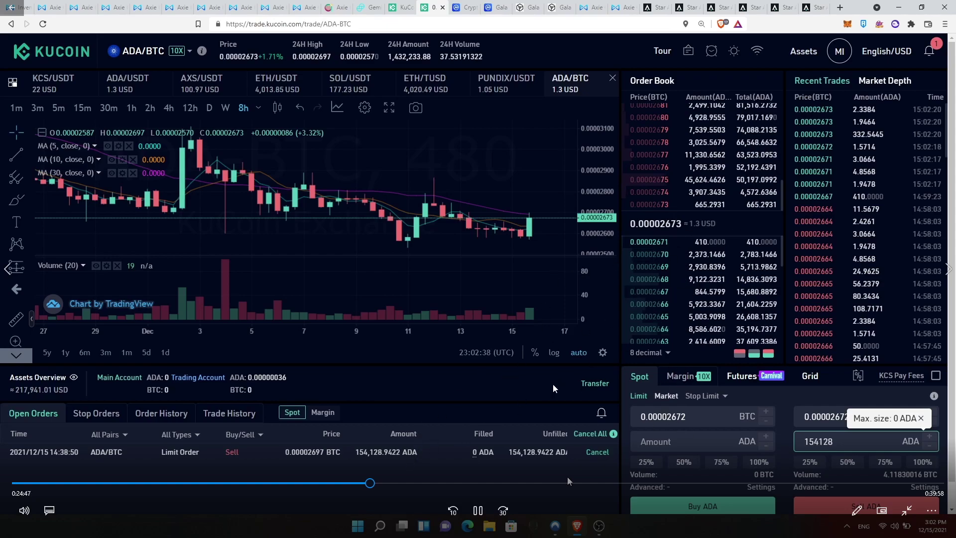
{"action": "left_click", "coordinate": [384, 483]}
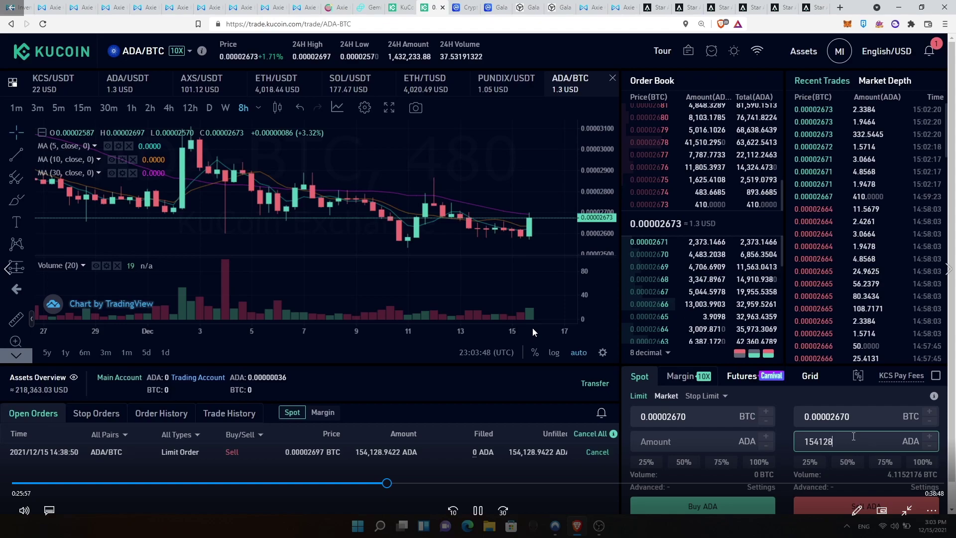
{"action": "left_click", "coordinate": [399, 483]}
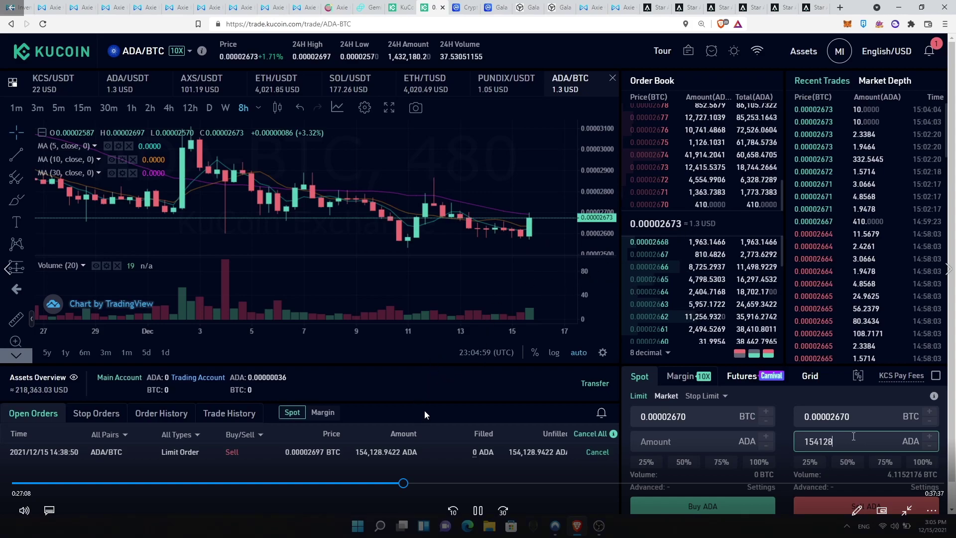
{"action": "left_click", "coordinate": [422, 484]}
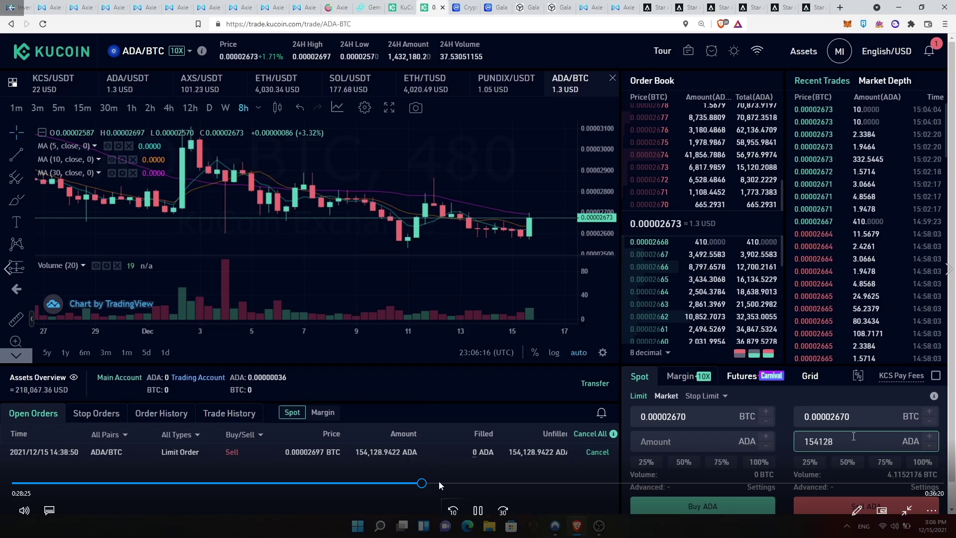
- Jump further through the recording to about 35:01, 45:53, 49:09 and 50:18 to follow the replacement ADA/BTC sell order
{"action": "left_click", "coordinate": [515, 483]}
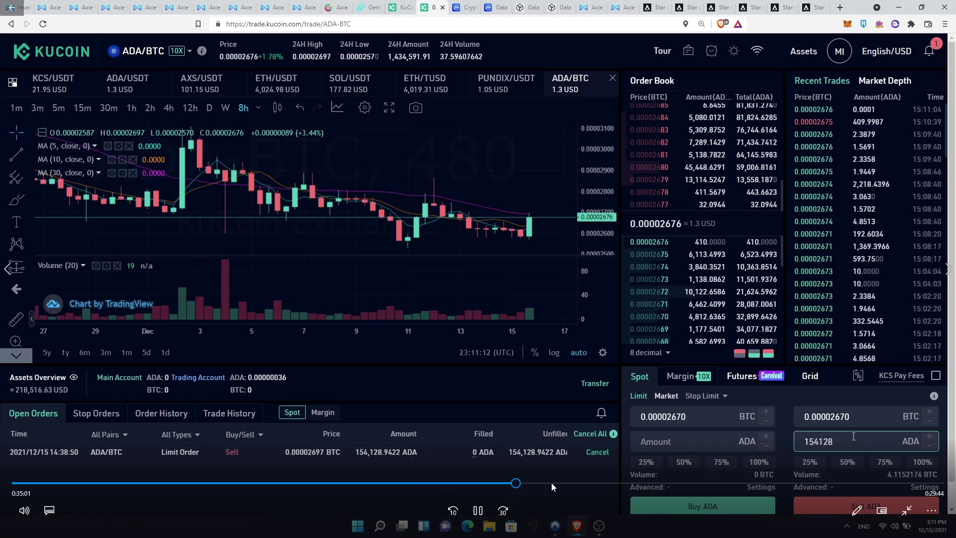
{"action": "left_click", "coordinate": [670, 483]}
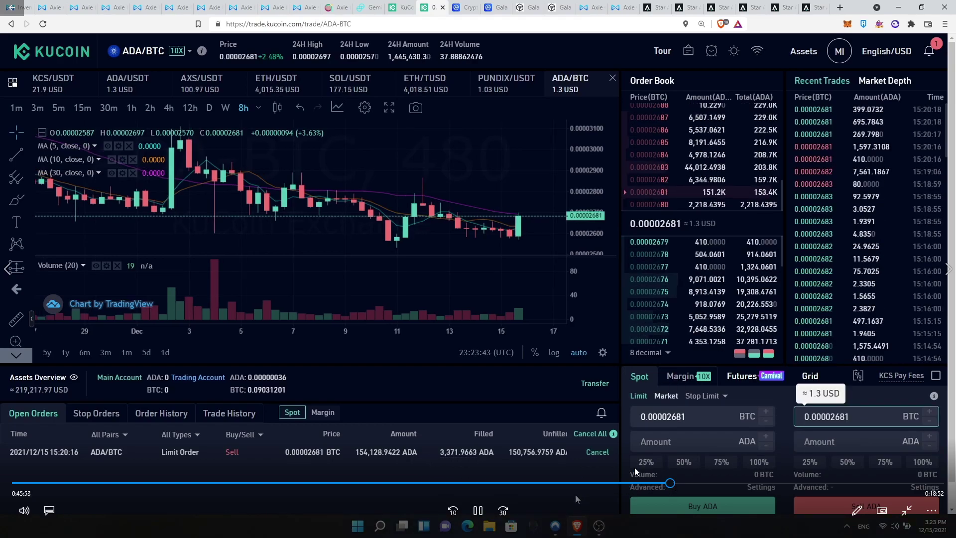
{"action": "left_click", "coordinate": [718, 483]}
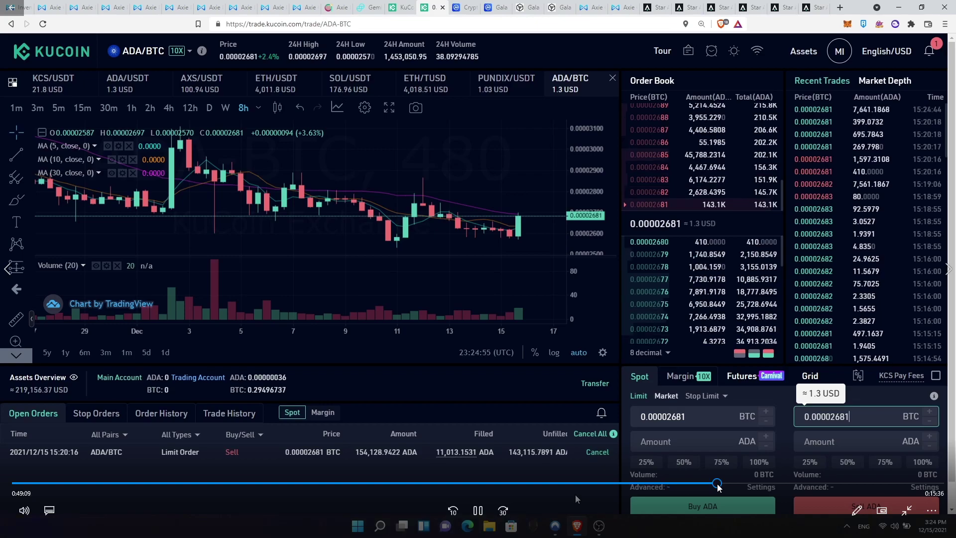
{"action": "left_click", "coordinate": [733, 483]}
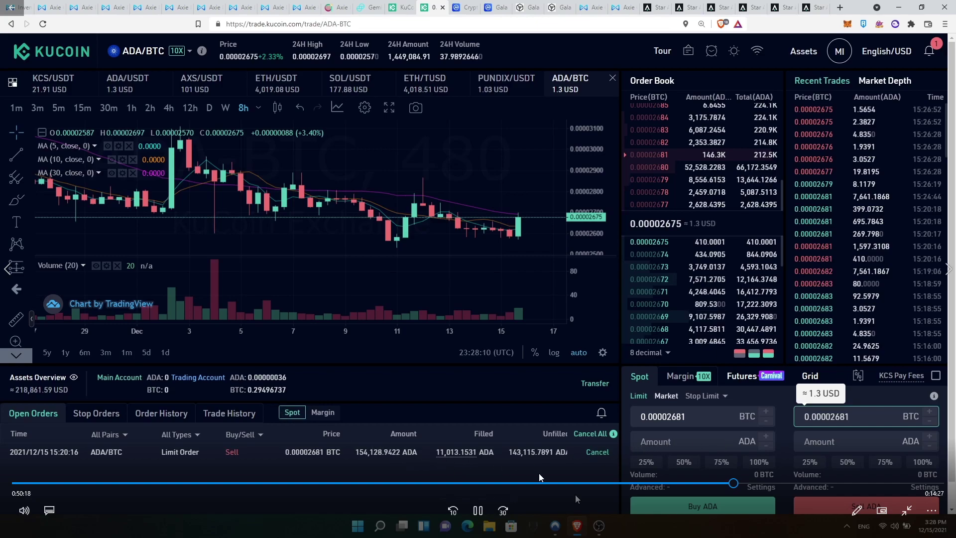
- Step through the recording's last minutes from about 59:07 to 1:03:34, and pause on the nearly filled ADA/BTC sell order
{"action": "left_click_drag", "start_coordinate": [764, 484], "coordinate": [881, 484]}
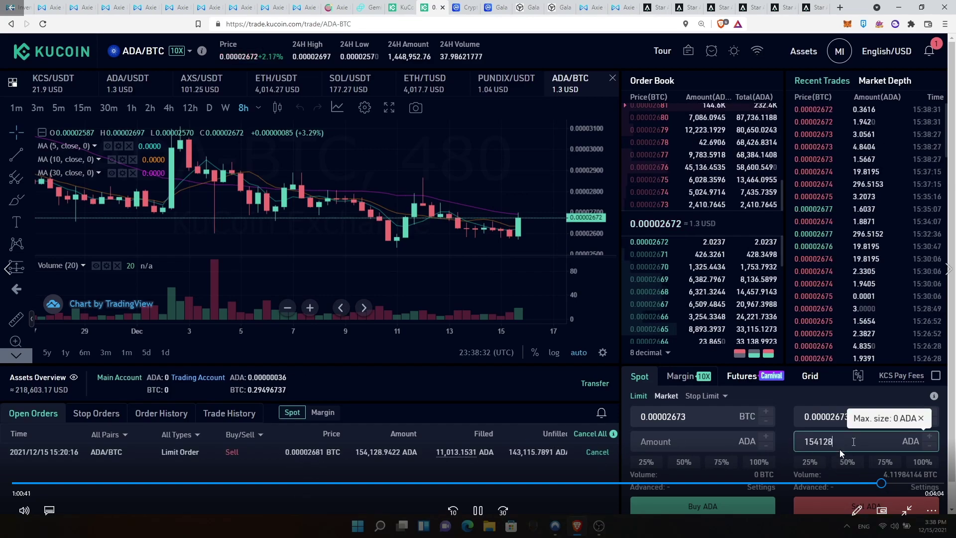
{"action": "left_click", "coordinate": [872, 484]}
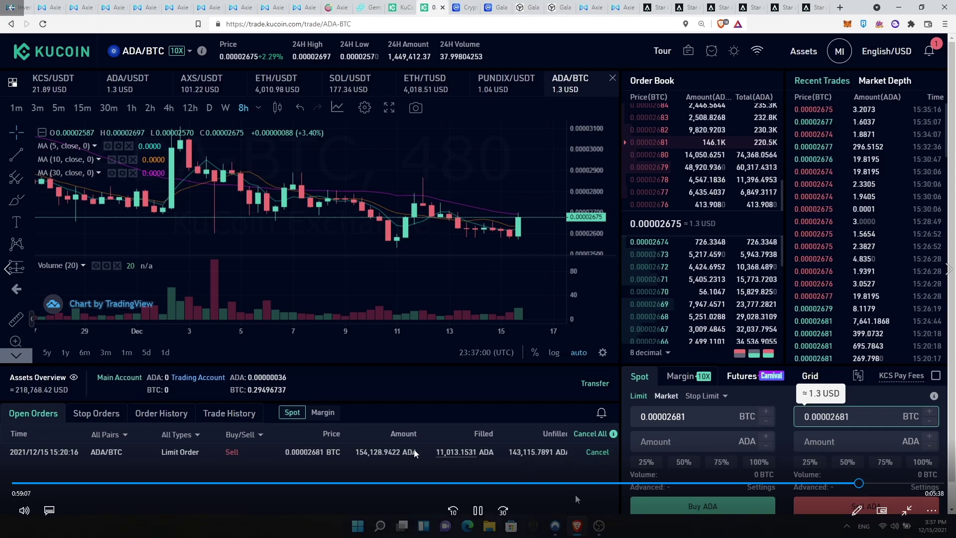
{"action": "left_click", "coordinate": [868, 484]}
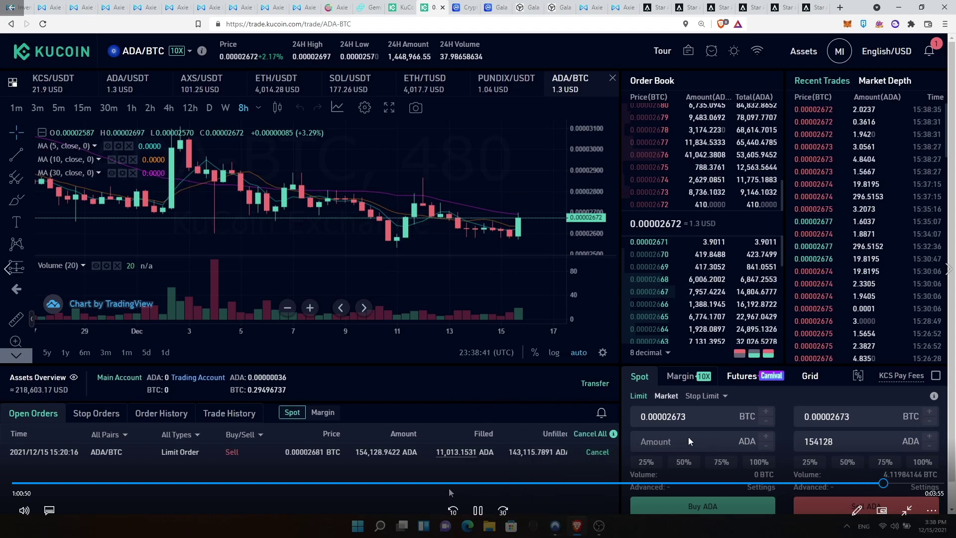
{"action": "left_click", "coordinate": [900, 484]}
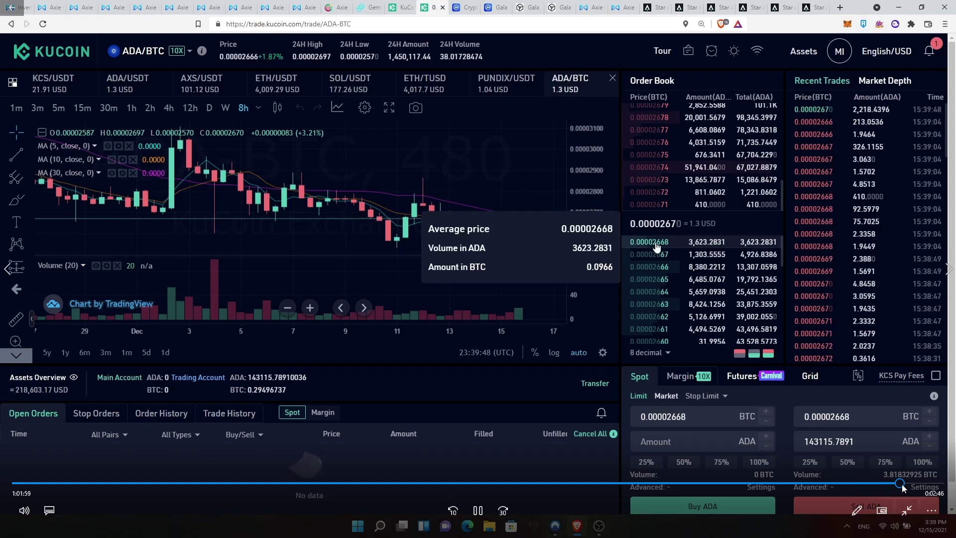
{"action": "left_click_drag", "start_coordinate": [898, 486], "coordinate": [922, 484]}
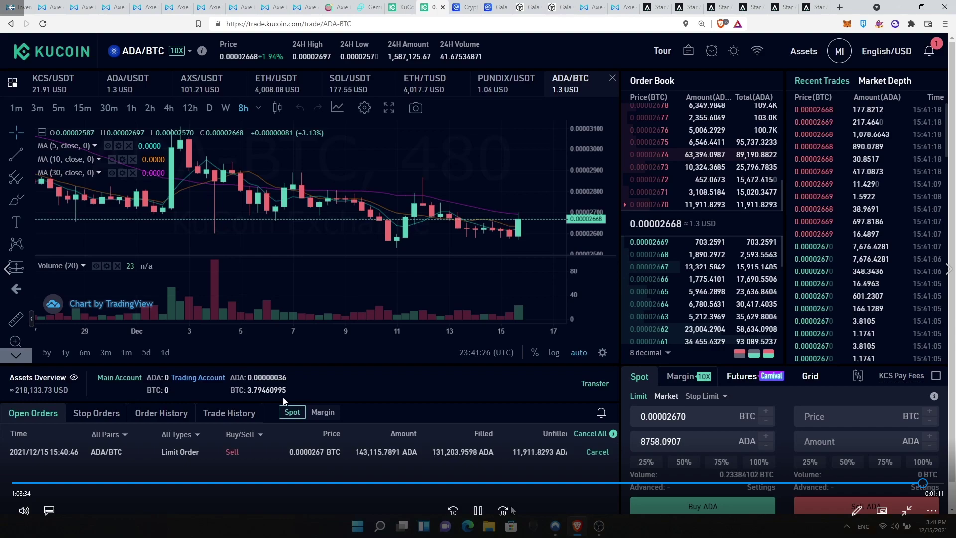
{"action": "left_click", "coordinate": [477, 510]}
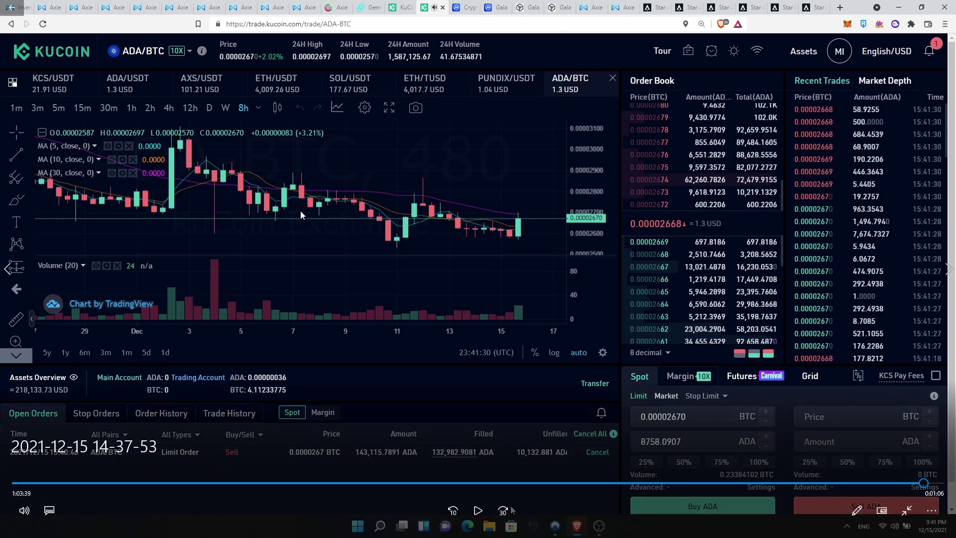
{"action": "key", "text": "Escape"}
{"action": "left_click", "coordinate": [945, 7]}
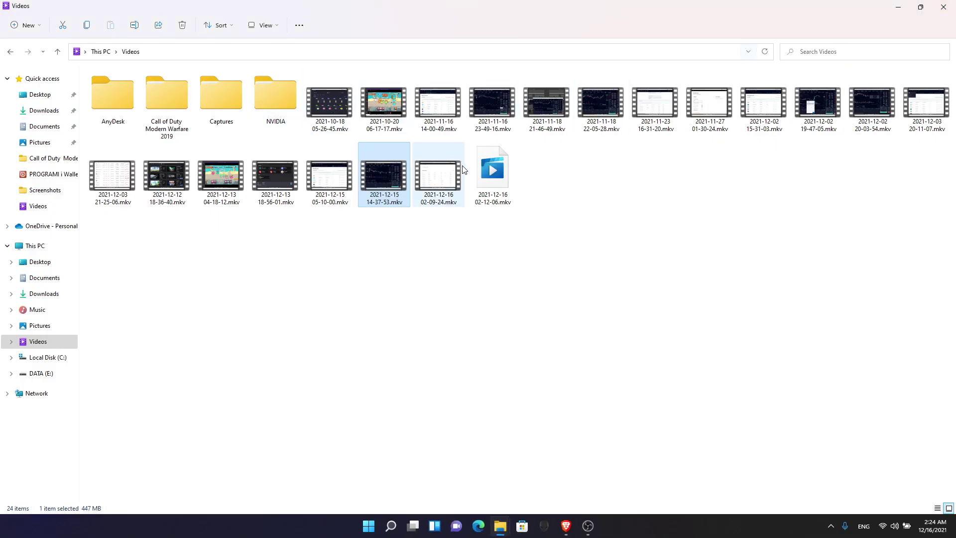
{"action": "double_click", "coordinate": [445, 179]}
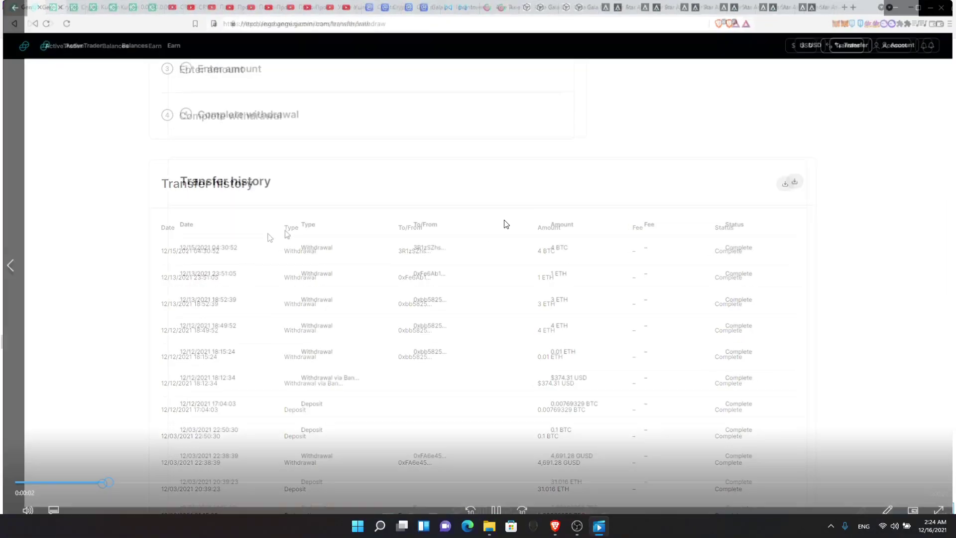
- Close the recording and clear the open folder windows from the desktop
{"action": "left_click", "coordinate": [945, 7]}
{"action": "left_click", "coordinate": [898, 7]}
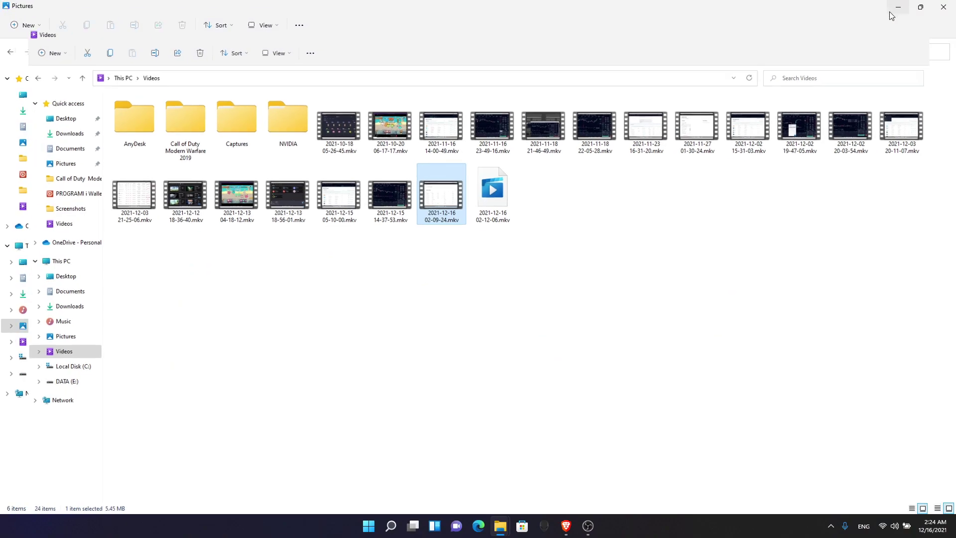
{"action": "left_click", "coordinate": [944, 7]}
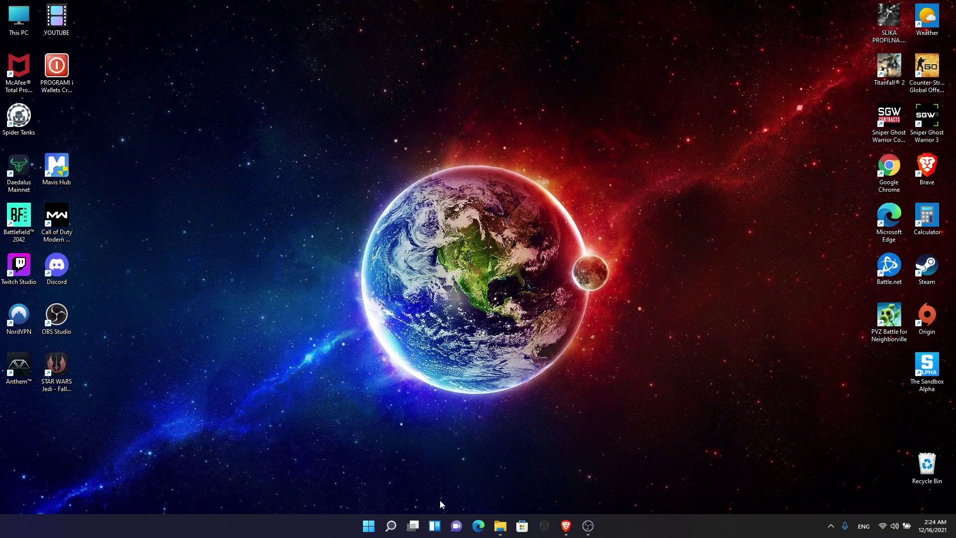
- Switch to the Brave browser and enter a quantity of 0.11 BTC in Gemini's BTCUSD buy form
{"action": "left_click", "coordinate": [566, 526]}
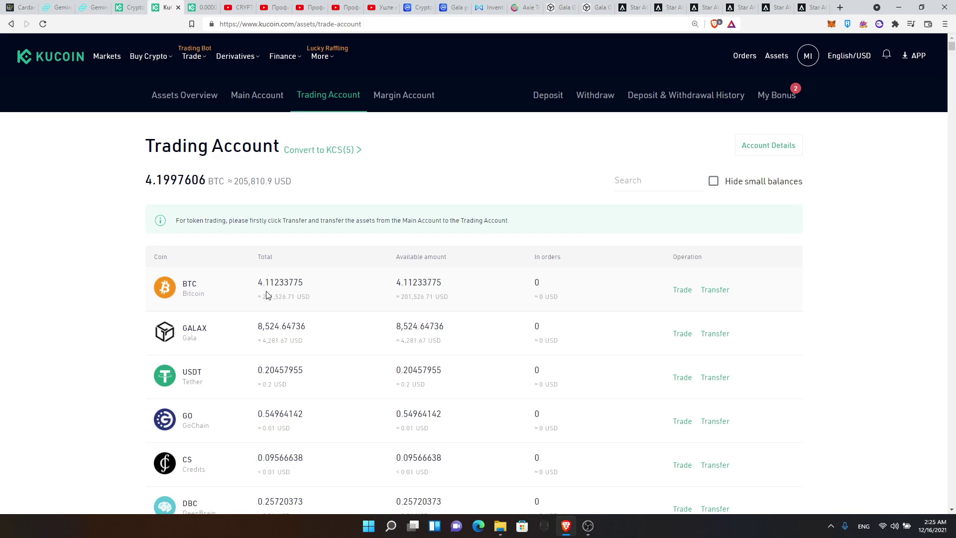
{"action": "left_click", "coordinate": [58, 7]}
{"action": "left_click_drag", "start_coordinate": [27, 249], "coordinate": [2, 248]}
{"action": "type", "text": "0"}
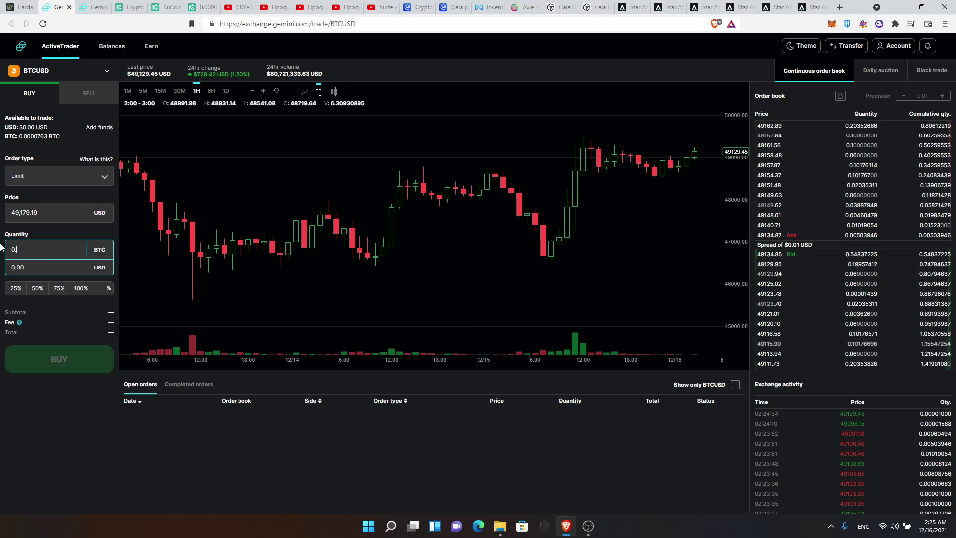
{"action": "type", "text": ".11"}
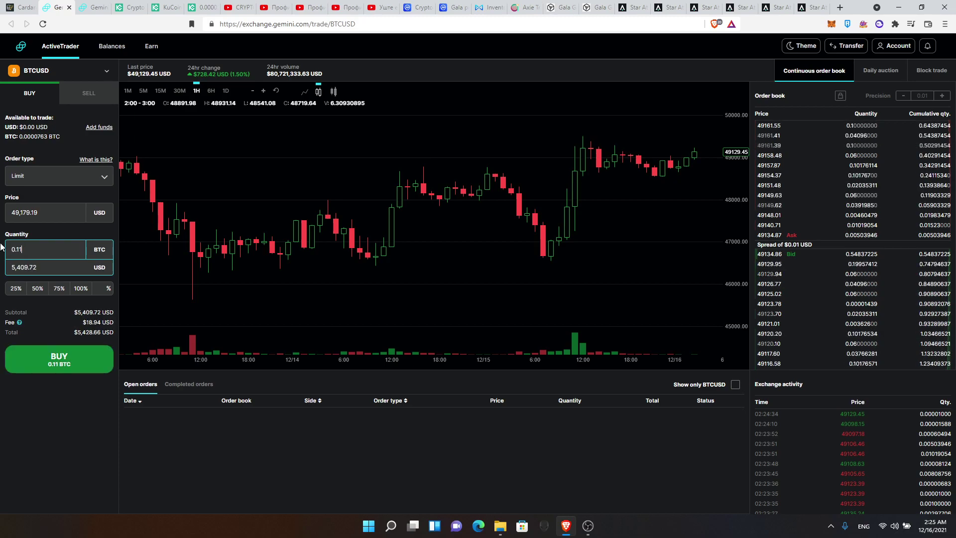
- Review the Gemini transfer history and the KuCoin BTC deposit history, then show the KuCoin Trading Account
{"action": "left_click", "coordinate": [93, 7]}
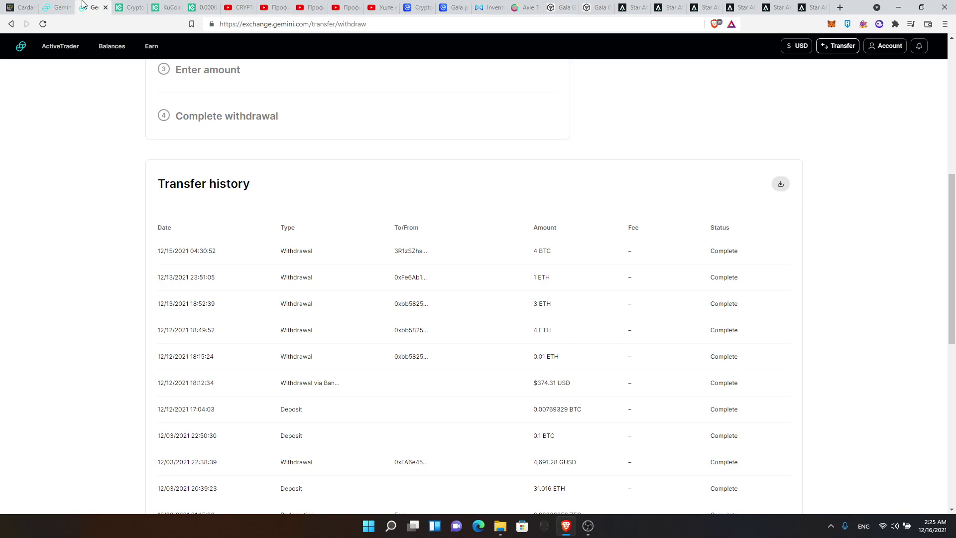
{"action": "left_click", "coordinate": [135, 6]}
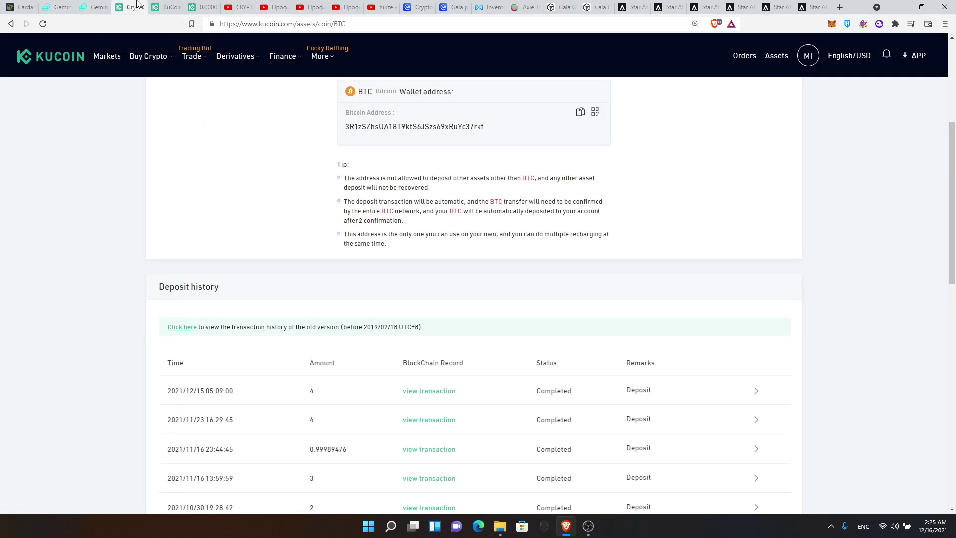
{"action": "left_click", "coordinate": [167, 6]}
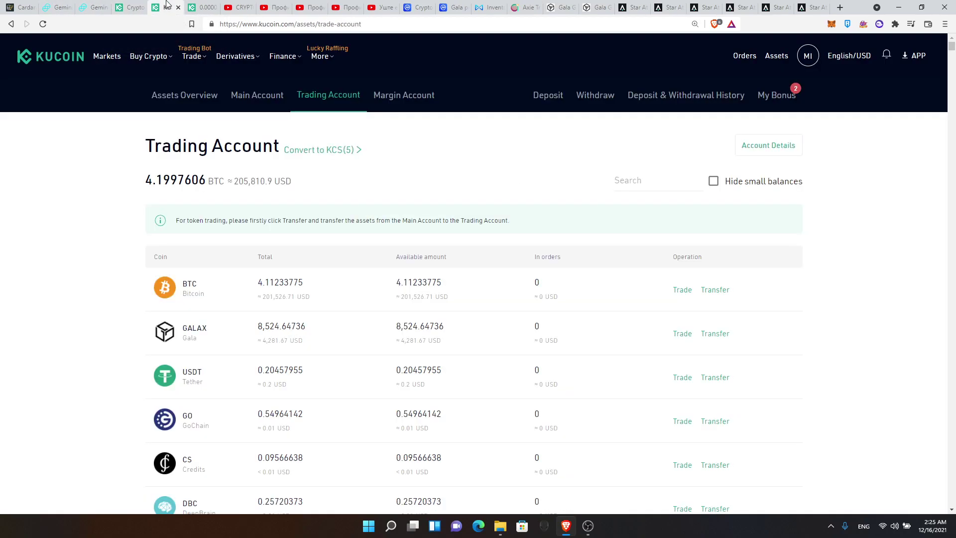
- Copy the BTC total from the KuCoin Trading Account balances
{"action": "left_click_drag", "start_coordinate": [267, 282], "coordinate": [309, 282]}
{"action": "left_click", "coordinate": [298, 294]}
{"action": "right_click", "coordinate": [296, 291]}
{"action": "left_click", "coordinate": [288, 279]}
{"action": "double_click", "coordinate": [288, 280]}
{"action": "right_click", "coordinate": [294, 281]}
{"action": "left_click", "coordinate": [311, 284]}
- Paste the copied BTC total as the quantity in Gemini's buy form and change it to 0.11233775 BTC
{"action": "left_click", "coordinate": [56, 7]}
{"action": "key", "text": "ctrl+a"}
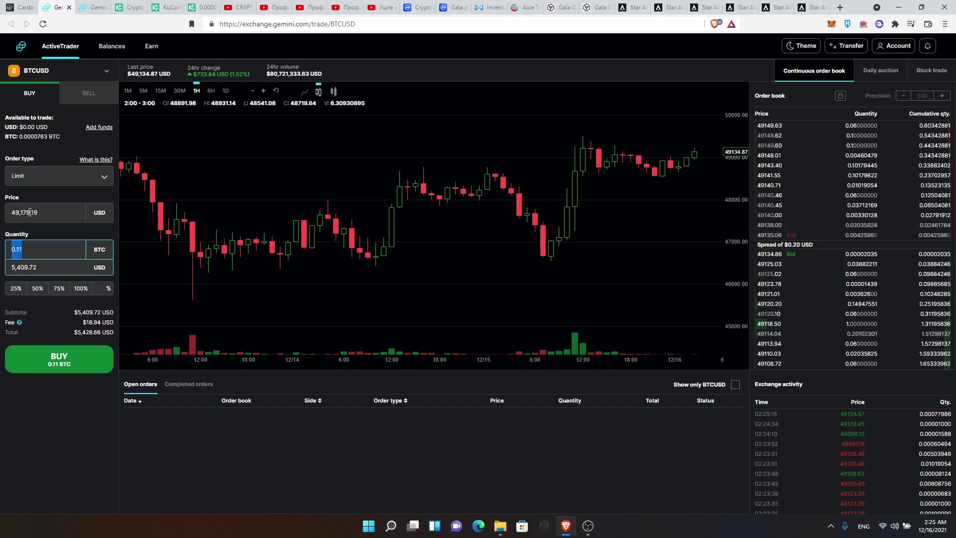
{"action": "key", "text": "ctrl+v"}
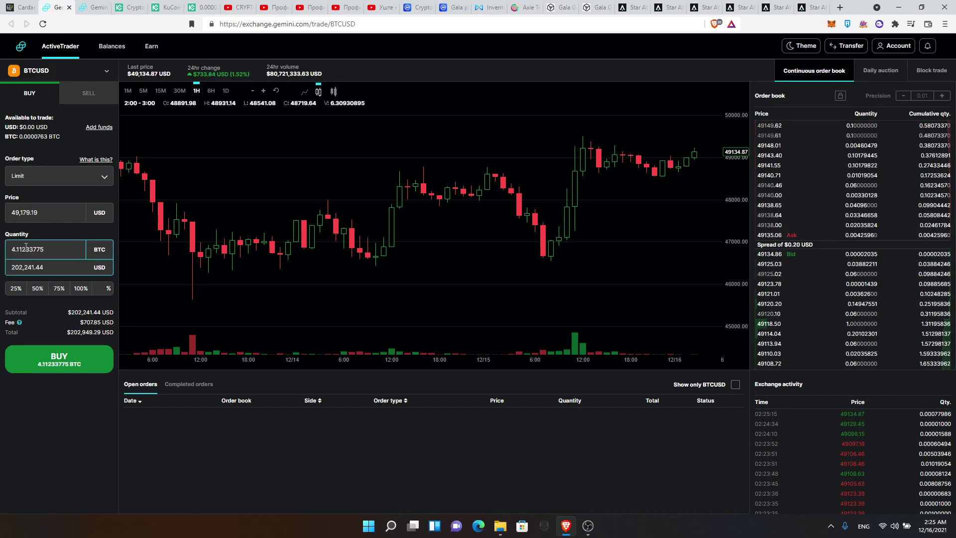
{"action": "left_click", "coordinate": [17, 249]}
{"action": "key", "text": "BackSpace"}
{"action": "key", "text": "BackSpace"}
{"action": "type", "text": "0."}
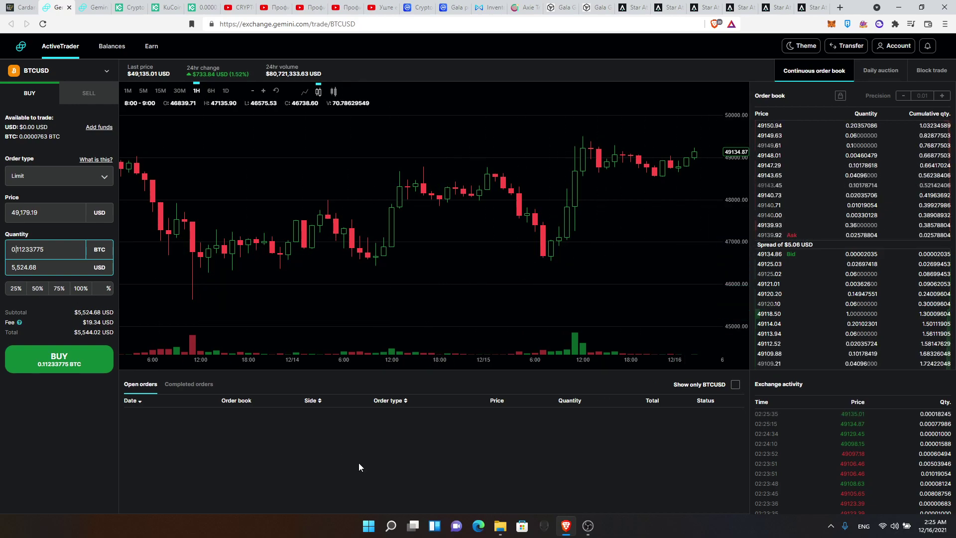
- Return to the KuCoin Trading Account, clear the text selection, and show the Gala Games inventory page
{"action": "key", "text": "ctrl+Tab"}
{"action": "key", "text": "ctrl+Tab"}
{"action": "key", "text": "ctrl+Tab"}
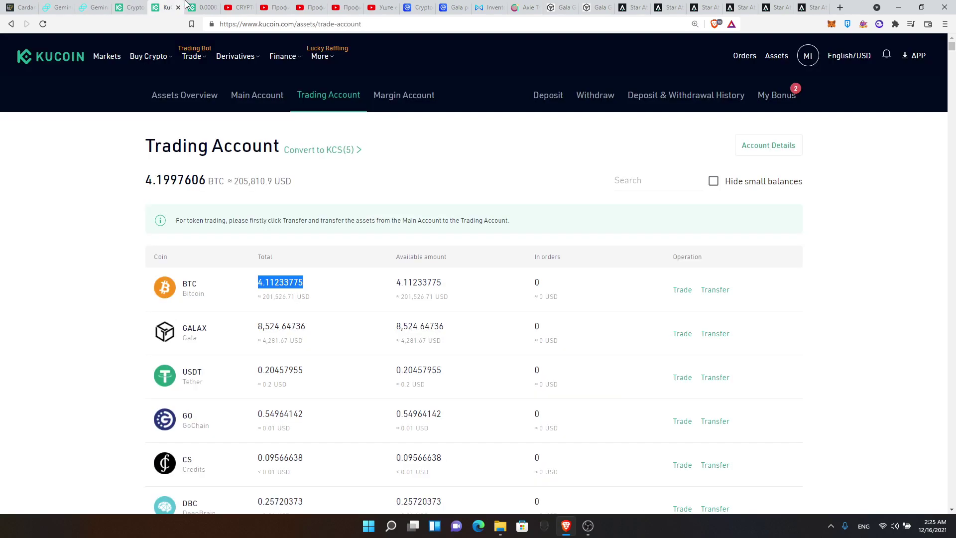
{"action": "left_click", "coordinate": [87, 254]}
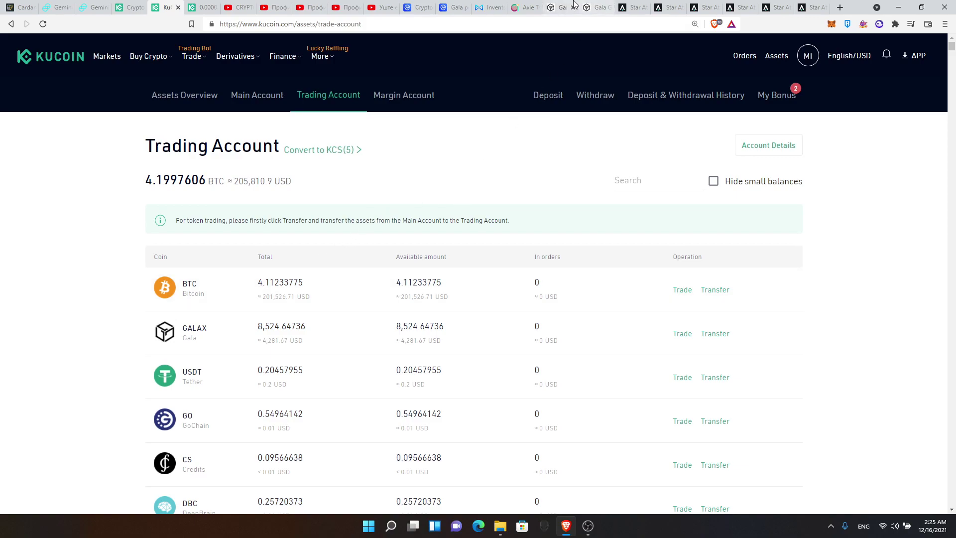
{"action": "left_click", "coordinate": [592, 7]}
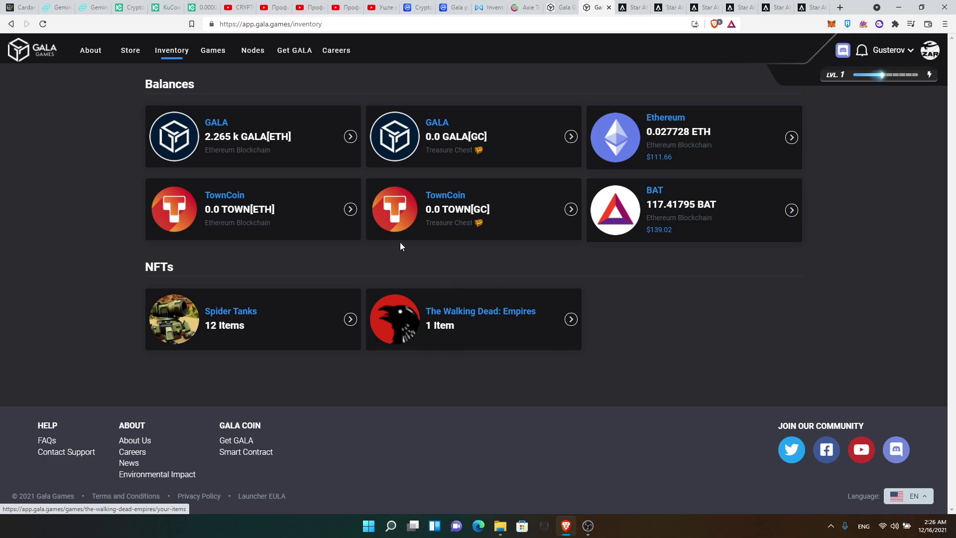
- Show the KuCoin BTC deposit history and the YouTube videos of episodes 8, 27, 28, 29 and 30 about the trading profits
{"action": "left_click", "coordinate": [138, 6]}
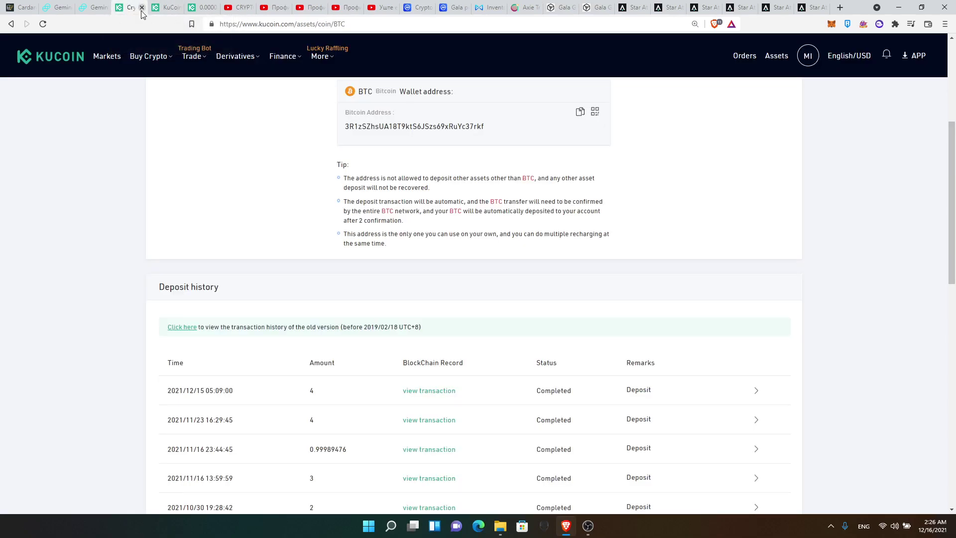
{"action": "left_click", "coordinate": [237, 7]}
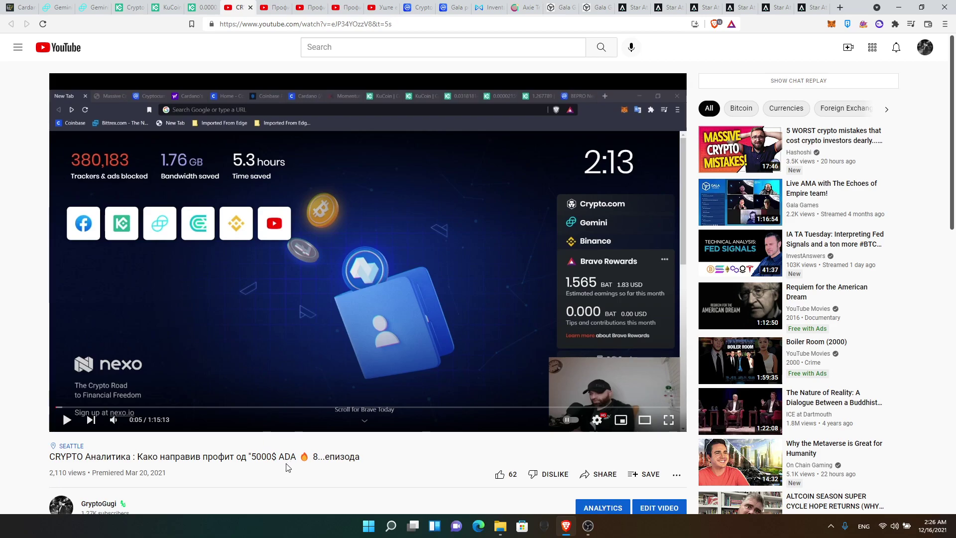
{"action": "key", "text": "ctrl+Tab"}
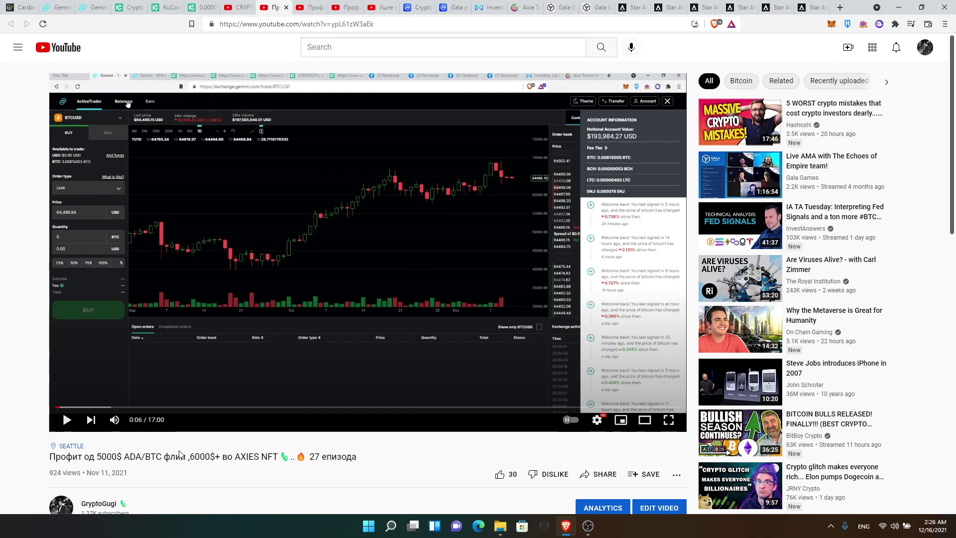
{"action": "left_click", "coordinate": [306, 8]}
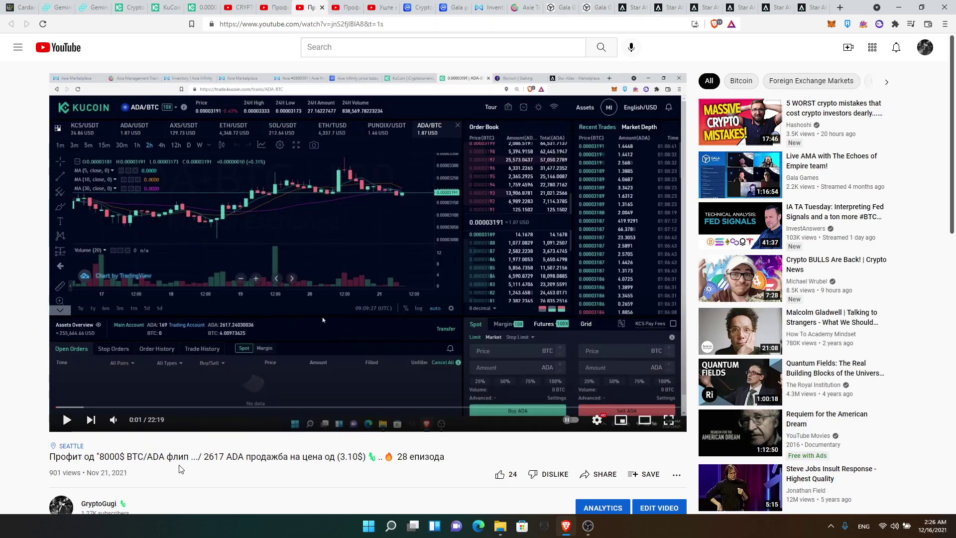
{"action": "left_click", "coordinate": [352, 6]}
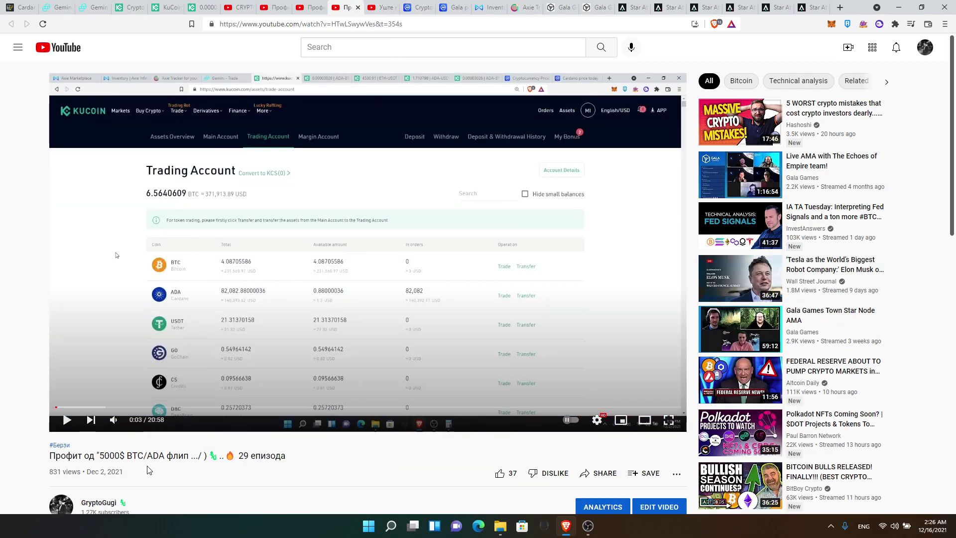
{"action": "left_click", "coordinate": [382, 7]}
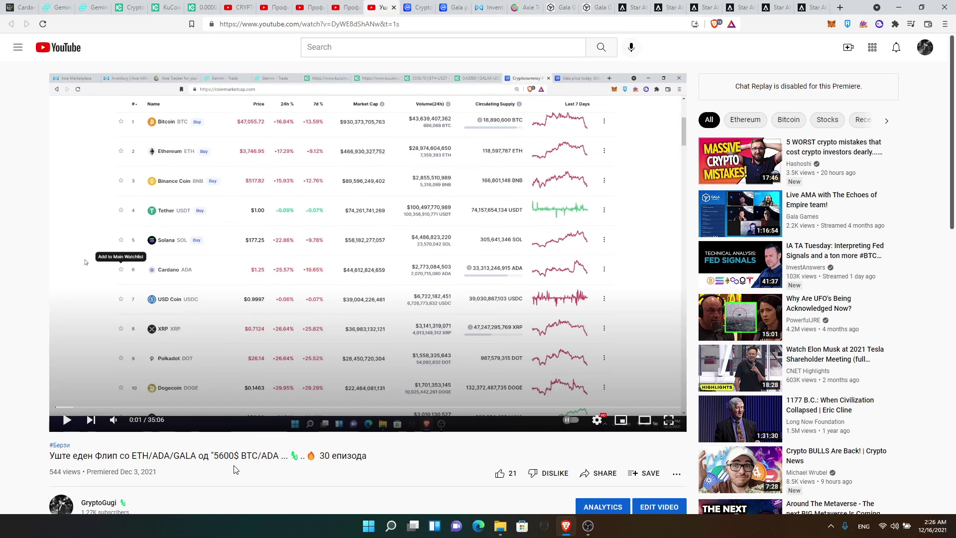
- Review Gemini's BTCUSD buy form, the KuCoin Trading Account balances and the ADA/BTC trading page
{"action": "left_click", "coordinate": [53, 7]}
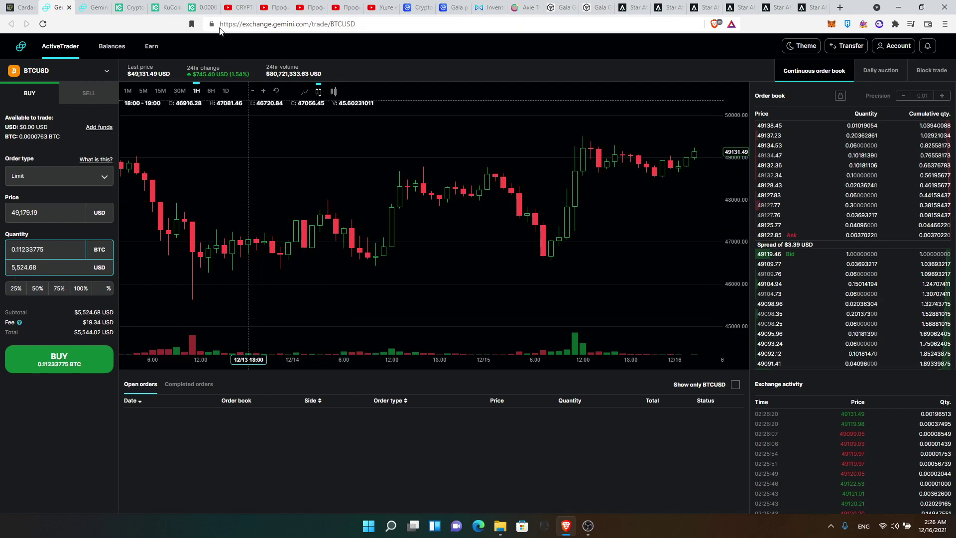
{"action": "left_click", "coordinate": [132, 7]}
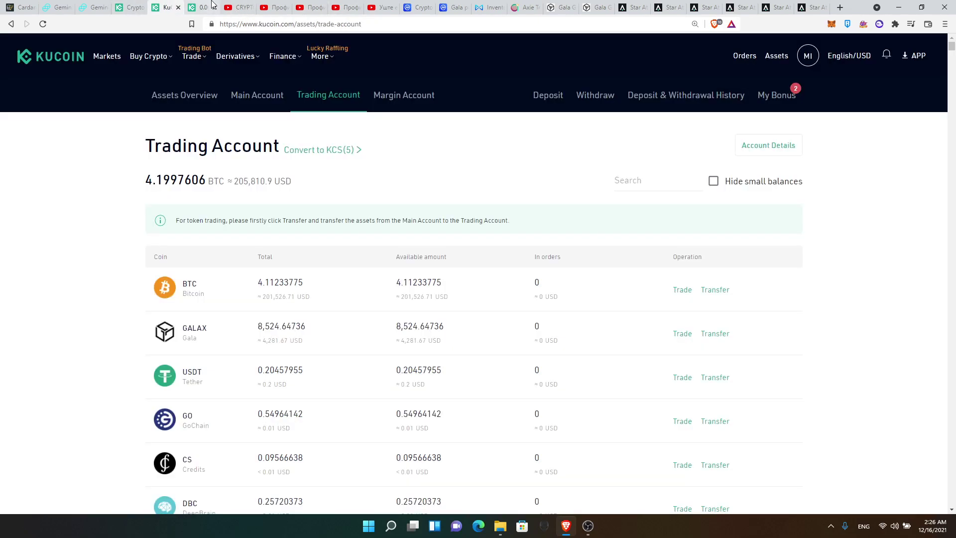
{"action": "left_click", "coordinate": [202, 7]}
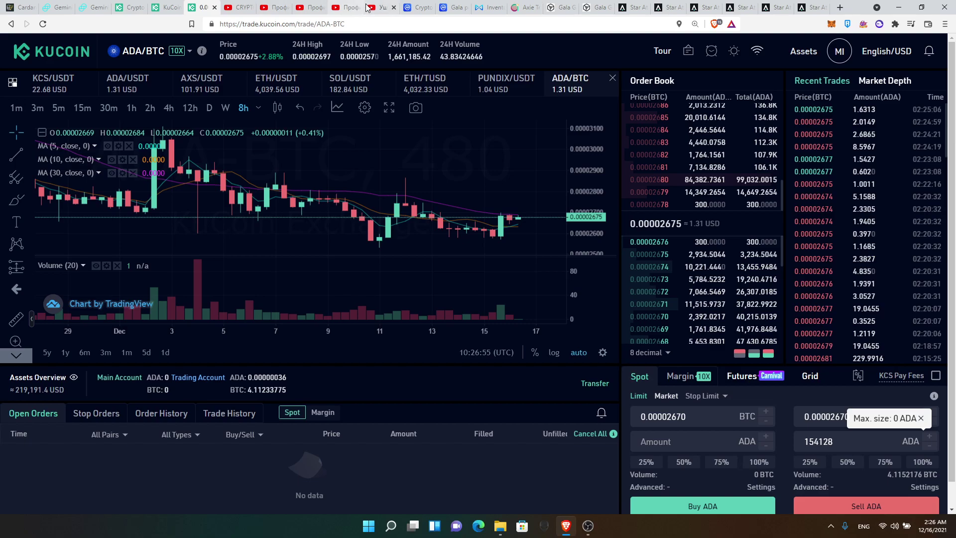
- Go back through the YouTube flip videos from episode 30 to 28 and stop at episode 8
{"action": "left_click", "coordinate": [381, 7]}
{"action": "left_click", "coordinate": [349, 6]}
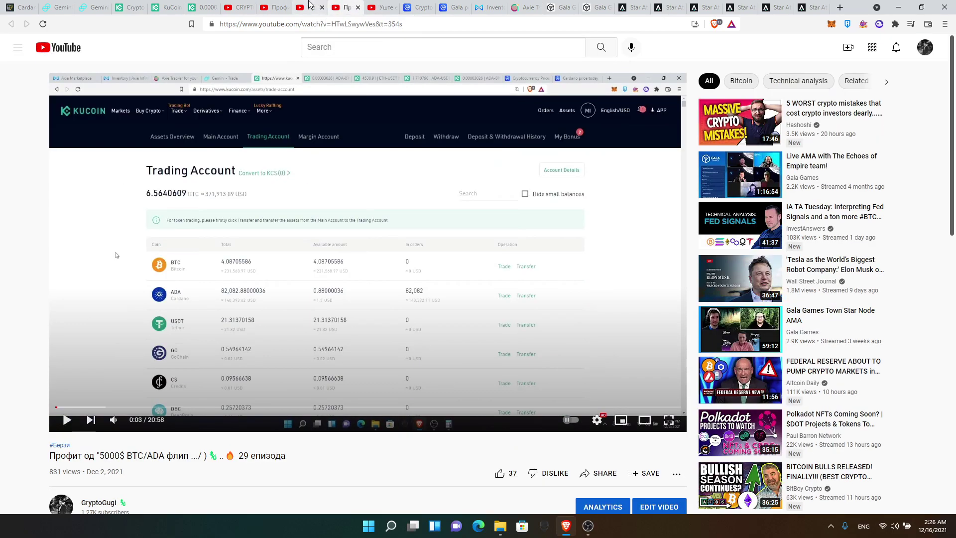
{"action": "left_click", "coordinate": [306, 7]}
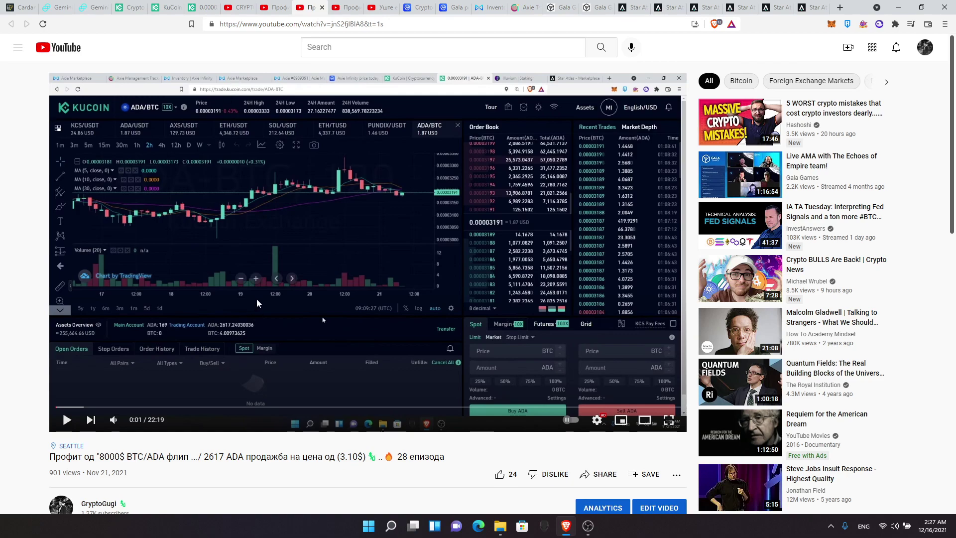
{"action": "left_click", "coordinate": [237, 9]}
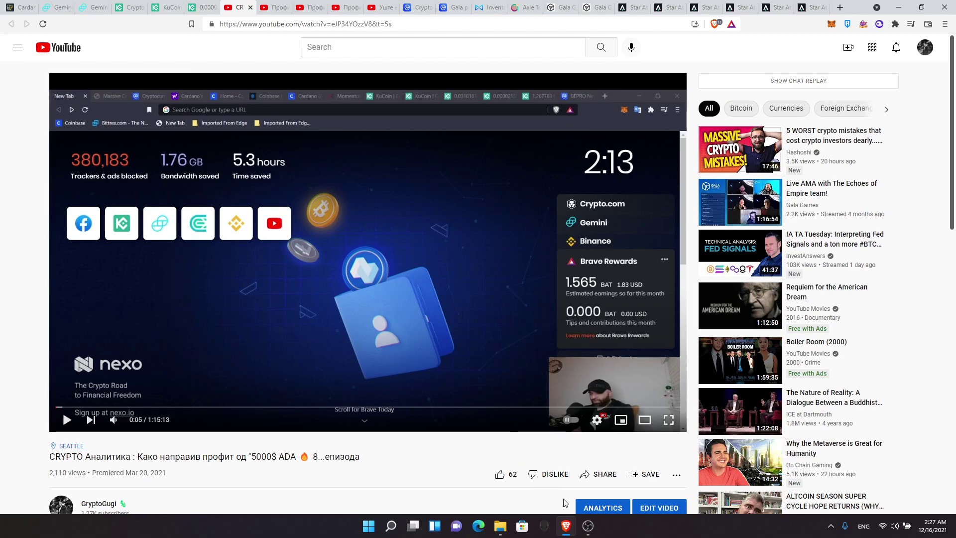
{"action": "left_click", "coordinate": [588, 527]}
{"action": "left_click", "coordinate": [591, 531]}
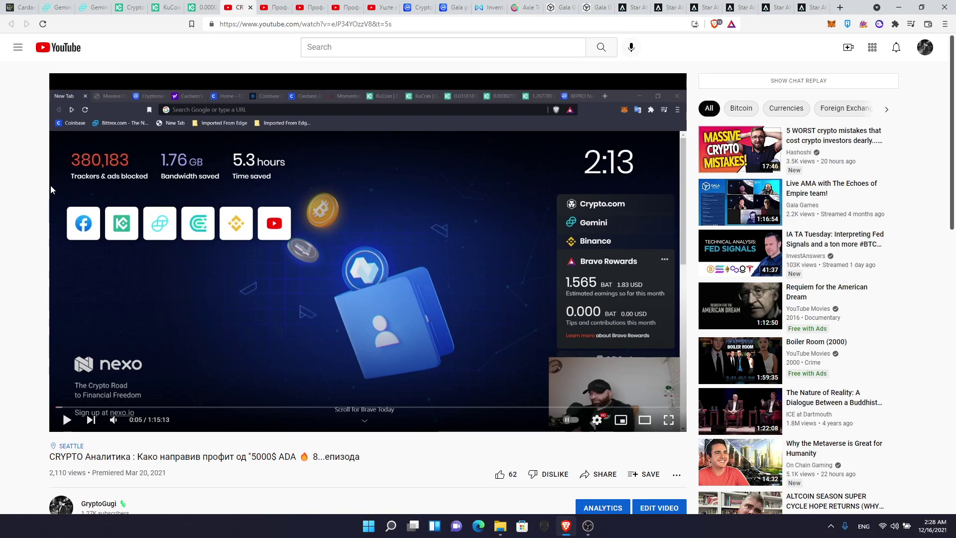
- Look over the open Gemini and KuCoin pages and show the KuCoin Main Account balances
{"action": "left_click", "coordinate": [56, 7]}
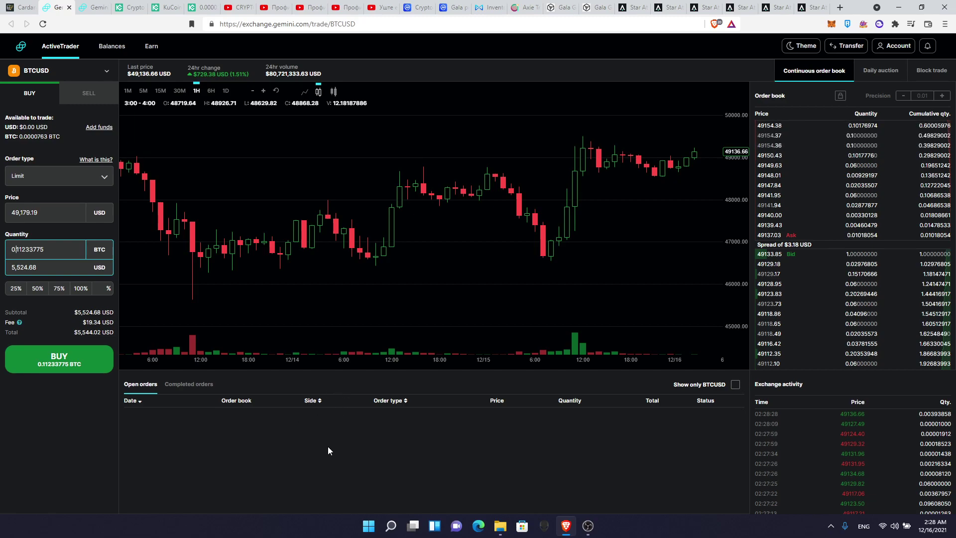
{"action": "left_click", "coordinate": [94, 7]}
{"action": "left_click", "coordinate": [130, 7]}
{"action": "left_click", "coordinate": [164, 7]}
{"action": "left_click", "coordinate": [201, 7]}
{"action": "left_click", "coordinate": [164, 7]}
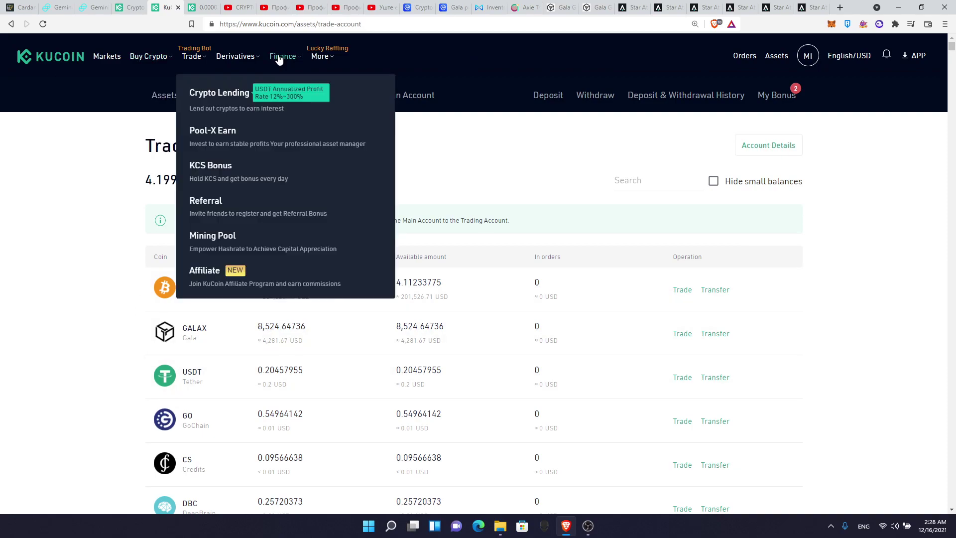
{"action": "left_click", "coordinate": [251, 98]}
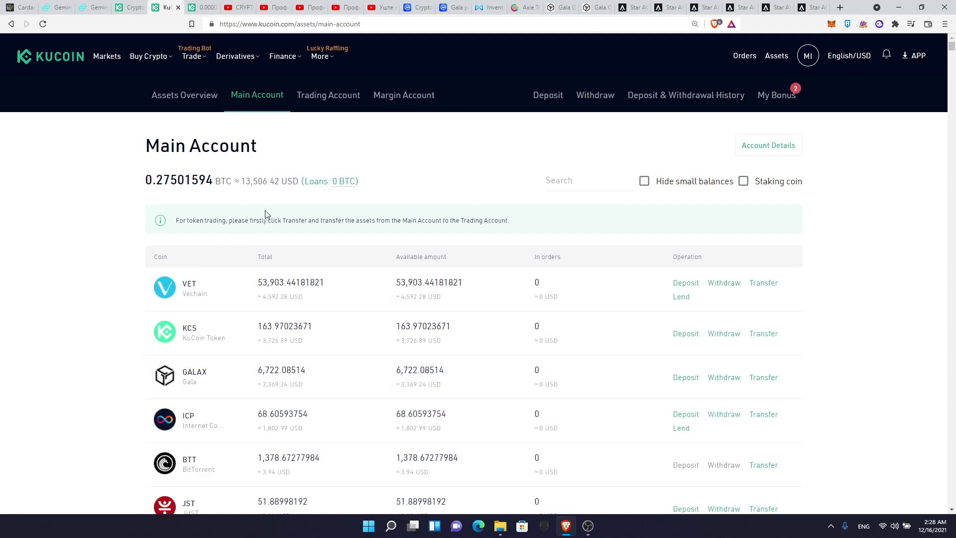
- Show the KuCoin ADA/BTC trading page, run through the YouTube videos of episodes 8 to 30, and return to episode 8
{"action": "left_click", "coordinate": [204, 7]}
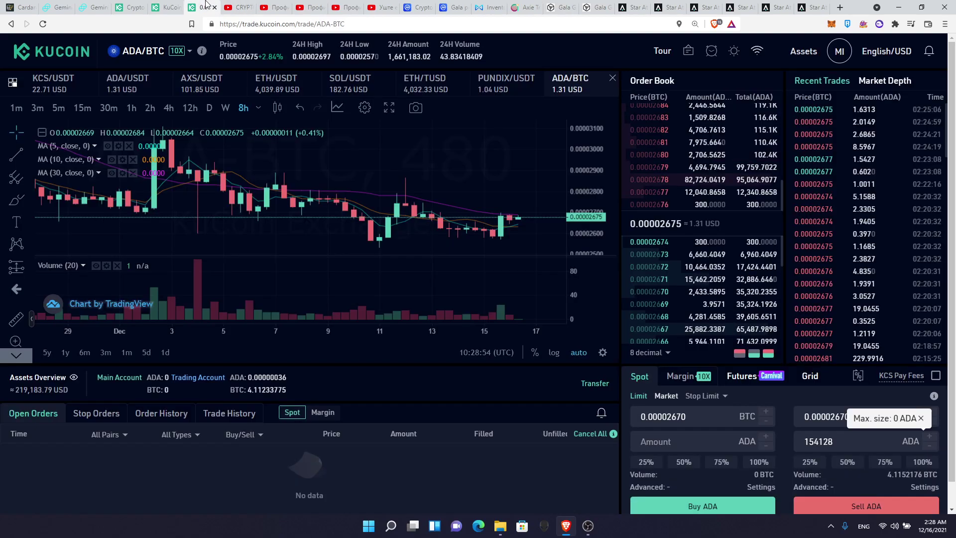
{"action": "left_click", "coordinate": [244, 7]}
{"action": "left_click", "coordinate": [275, 7]}
{"action": "left_click", "coordinate": [311, 7]}
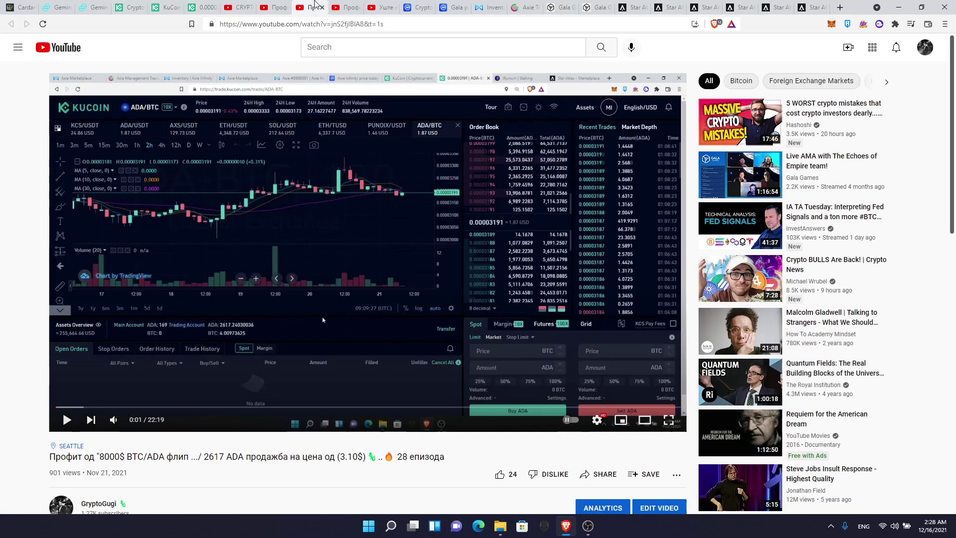
{"action": "left_click", "coordinate": [346, 7]}
{"action": "left_click", "coordinate": [384, 7]}
{"action": "left_click", "coordinate": [347, 7]}
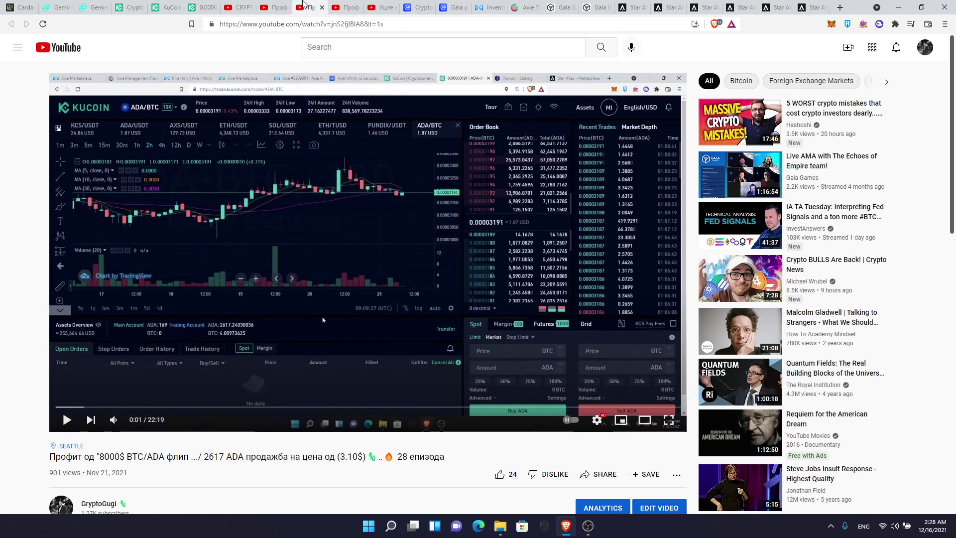
{"action": "left_click", "coordinate": [275, 7]}
{"action": "left_click", "coordinate": [243, 6]}
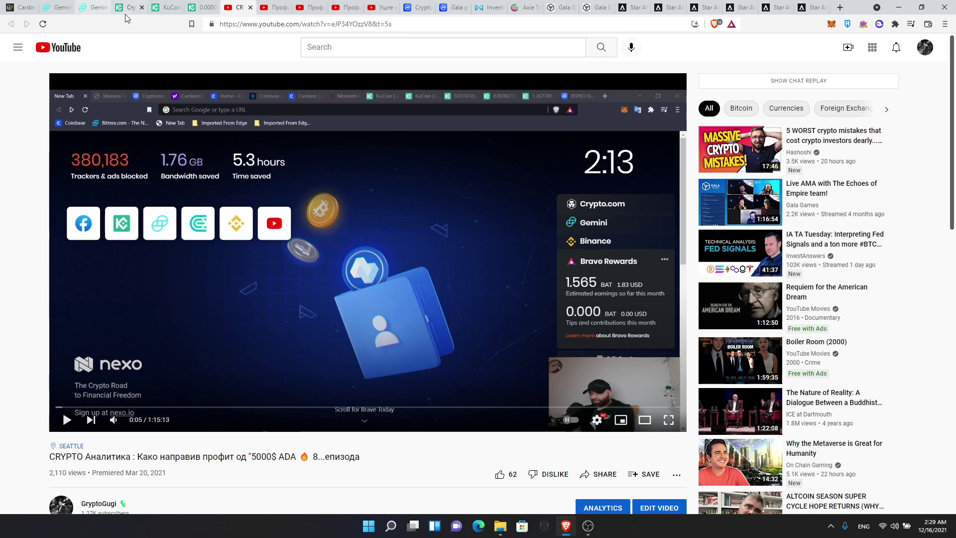
- Show the KuCoin Trading Account balances and the Gala Games inventory and store pages
{"action": "left_click", "coordinate": [164, 7]}
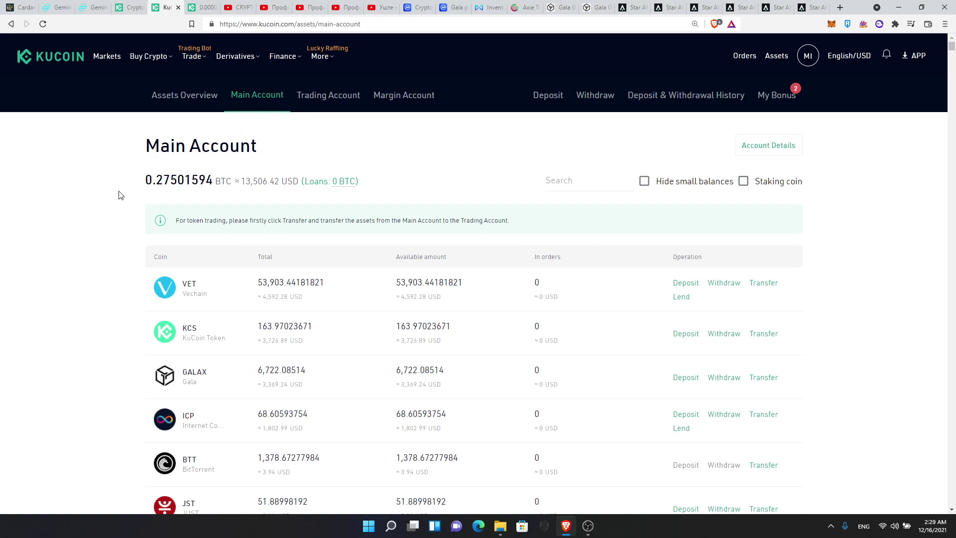
{"action": "left_click", "coordinate": [343, 97]}
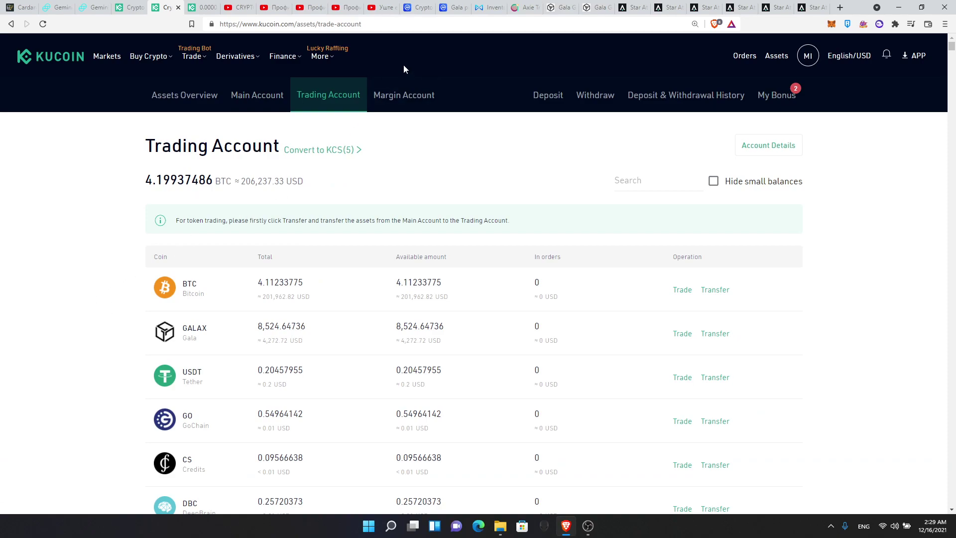
{"action": "left_click", "coordinate": [562, 7]}
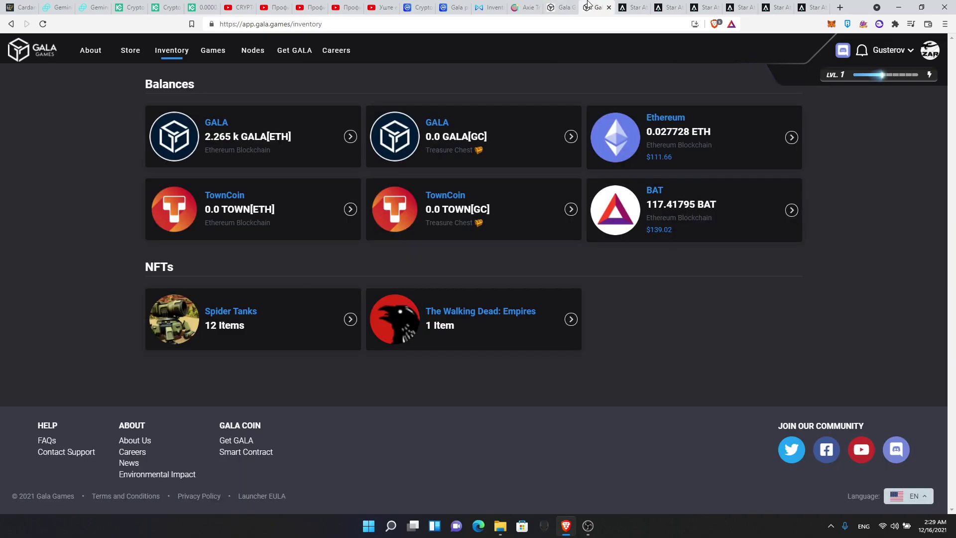
{"action": "left_click", "coordinate": [563, 6]}
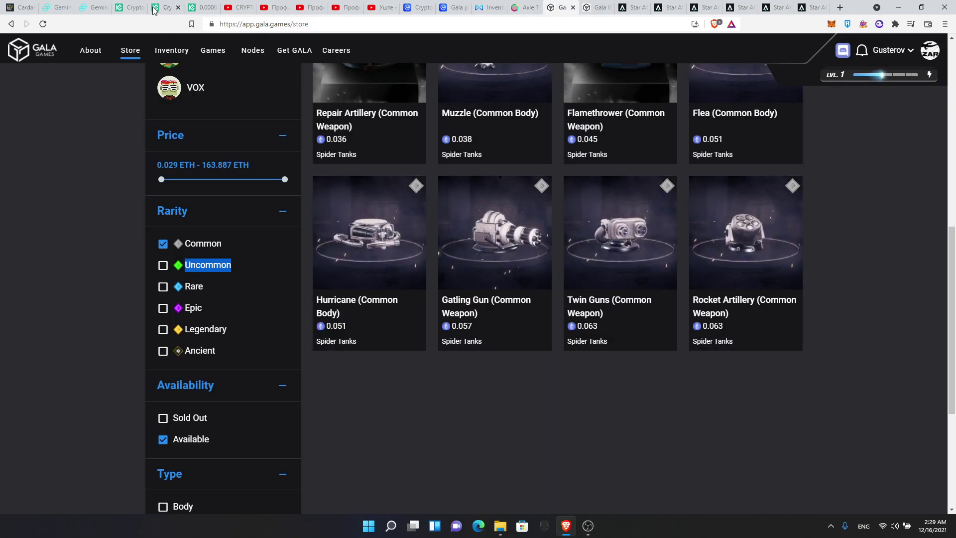
- Review the KuCoin BTC deposit history and Trading Account once more, and return to Gemini's BTCUSD trading page
{"action": "left_click", "coordinate": [94, 6]}
{"action": "left_click", "coordinate": [132, 7]}
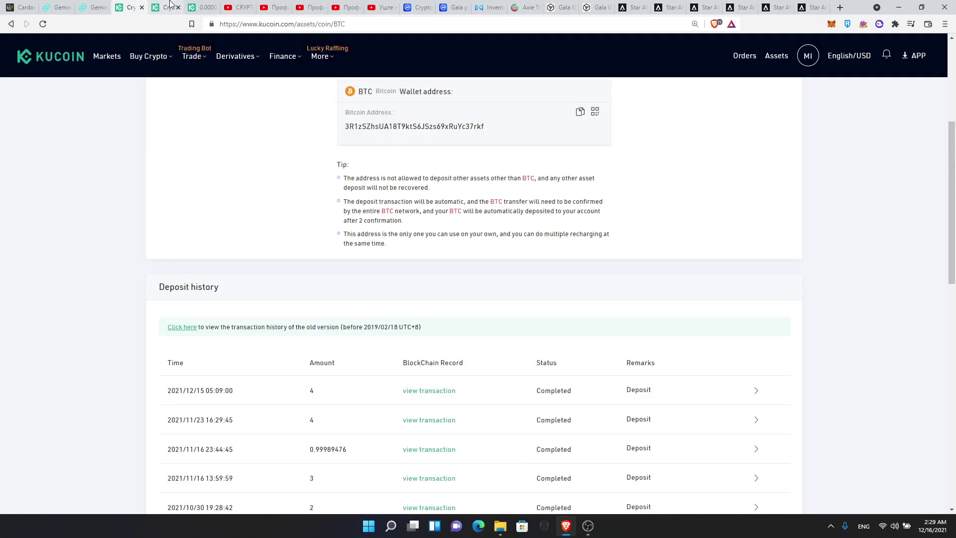
{"action": "left_click", "coordinate": [165, 7]}
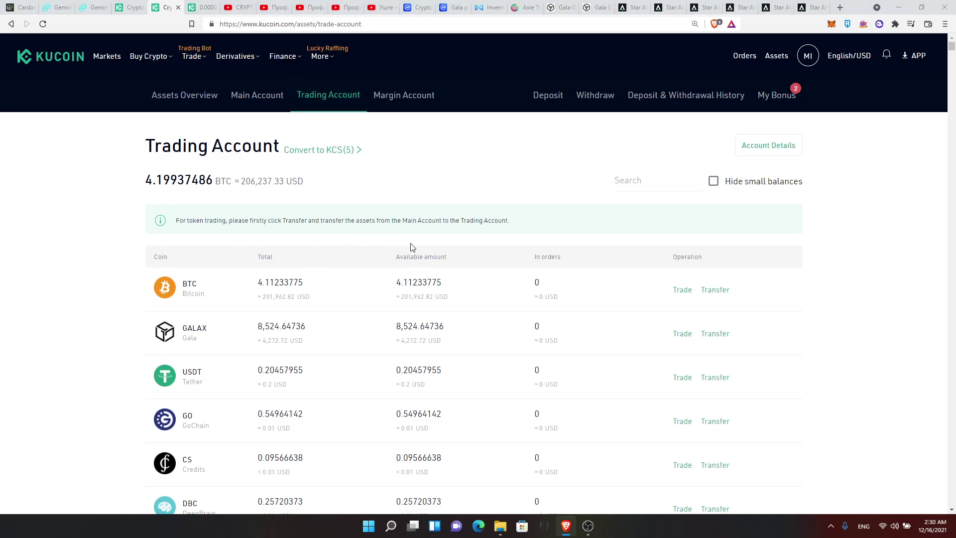
{"action": "left_click", "coordinate": [948, 323]}
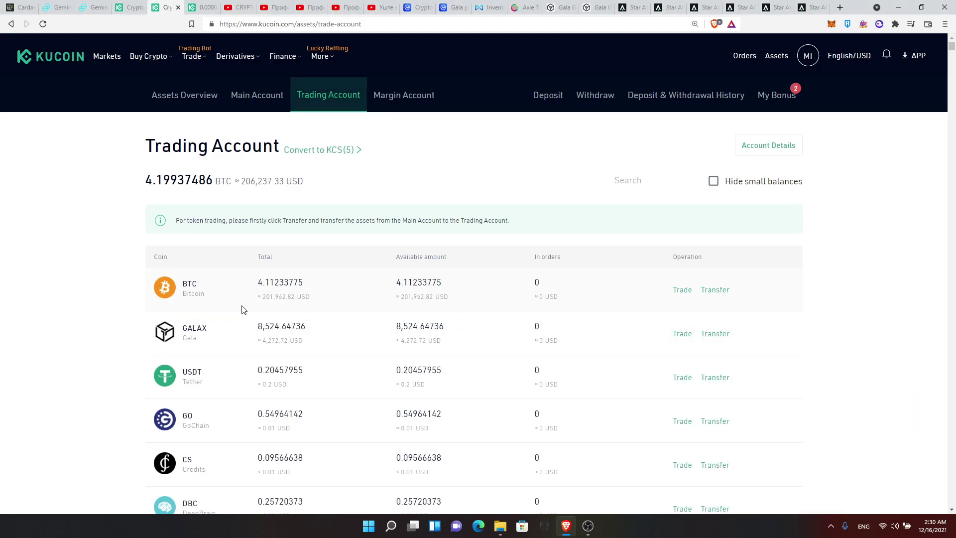
{"action": "left_click", "coordinate": [60, 7]}
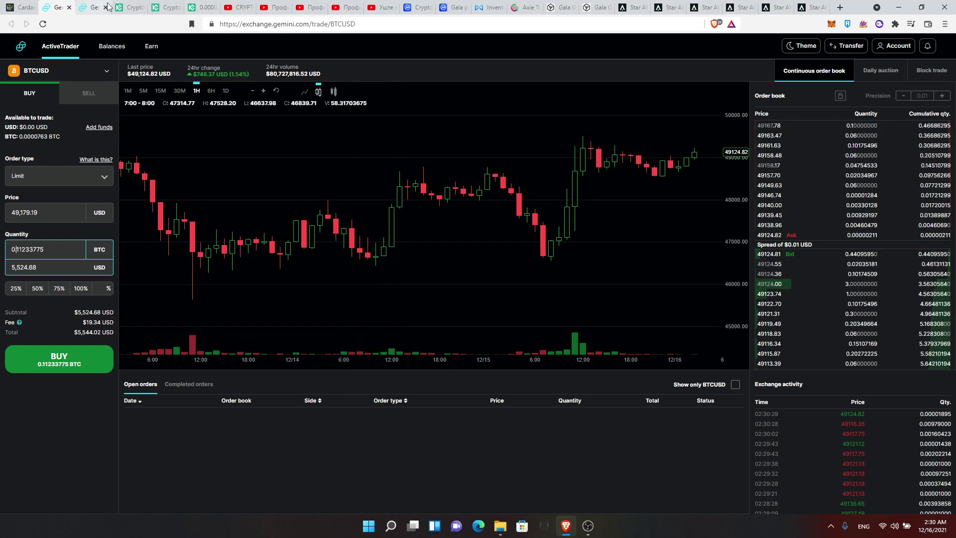
- Examine the scholars' SLP earnings and ELO on all three pages of the Axie tracker, and return to the first page
{"action": "left_click", "coordinate": [525, 7]}
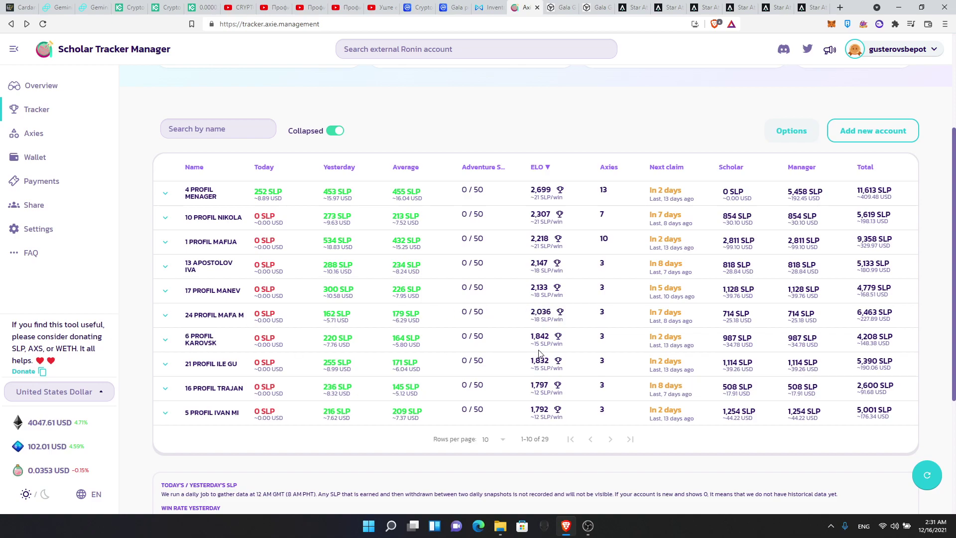
{"action": "left_click", "coordinate": [610, 439]}
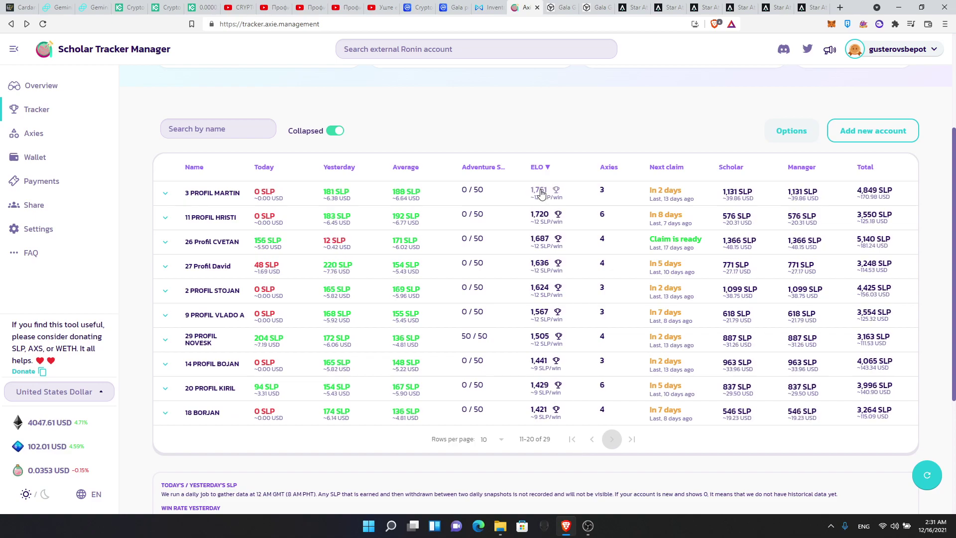
{"action": "left_click", "coordinate": [613, 439]}
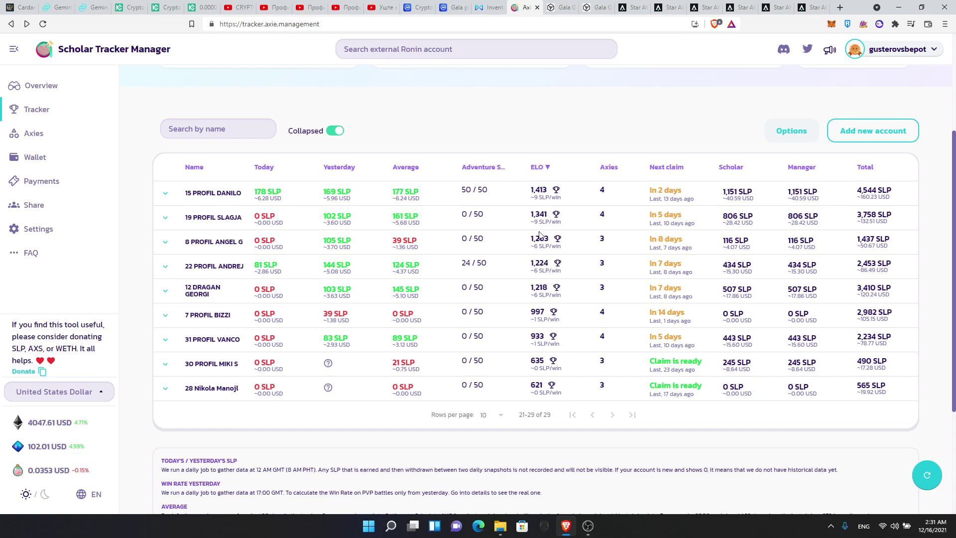
{"action": "left_click", "coordinate": [592, 414]}
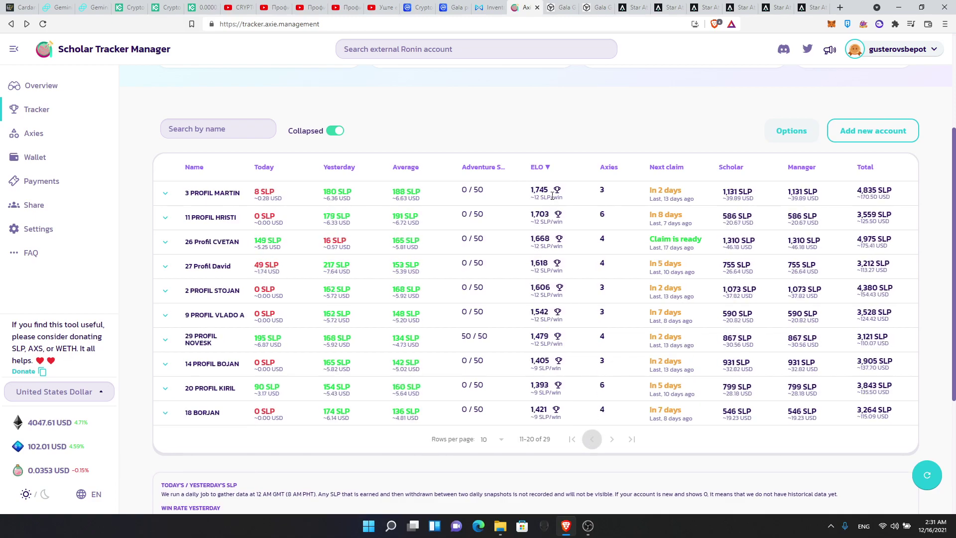
{"action": "left_click", "coordinate": [572, 438]}
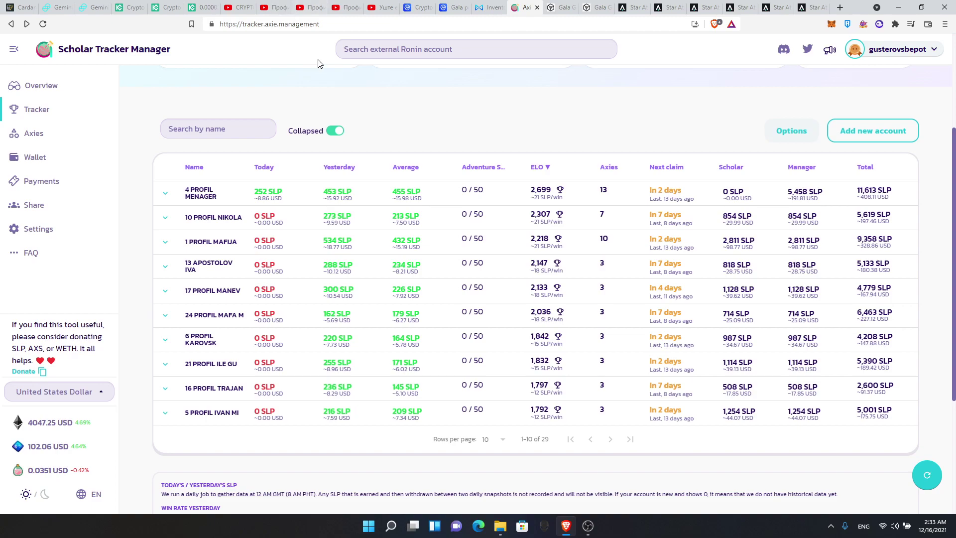
- Look through the Axies in the Axie Infinity marketplace inventory and return to the Scholar Tracker Manager
{"action": "left_click", "coordinate": [488, 4]}
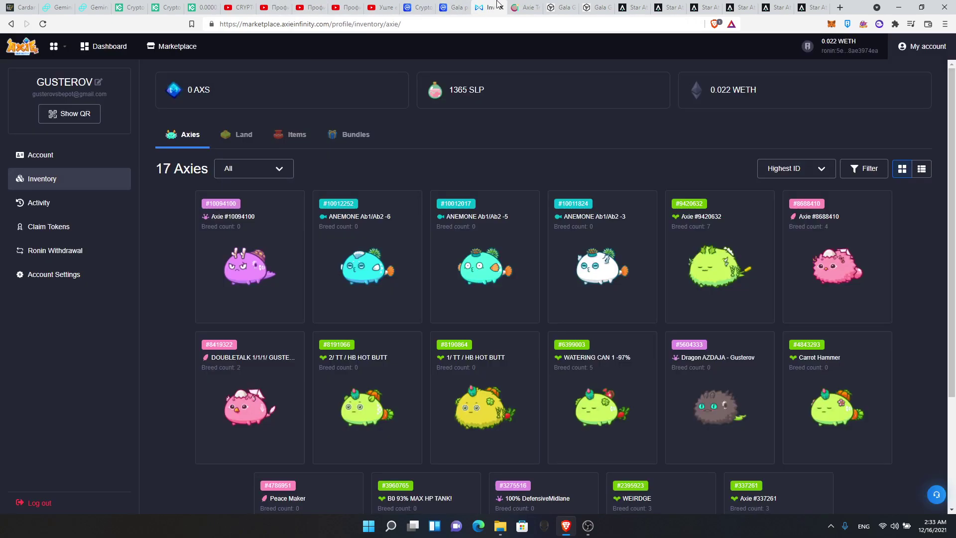
{"action": "scroll", "coordinate": [955, 171], "scroll_direction": "down", "scroll_amount": 1}
{"action": "scroll", "coordinate": [954, 171], "scroll_direction": "up", "scroll_amount": 1}
{"action": "scroll", "coordinate": [955, 217], "scroll_direction": "down", "scroll_amount": 2}
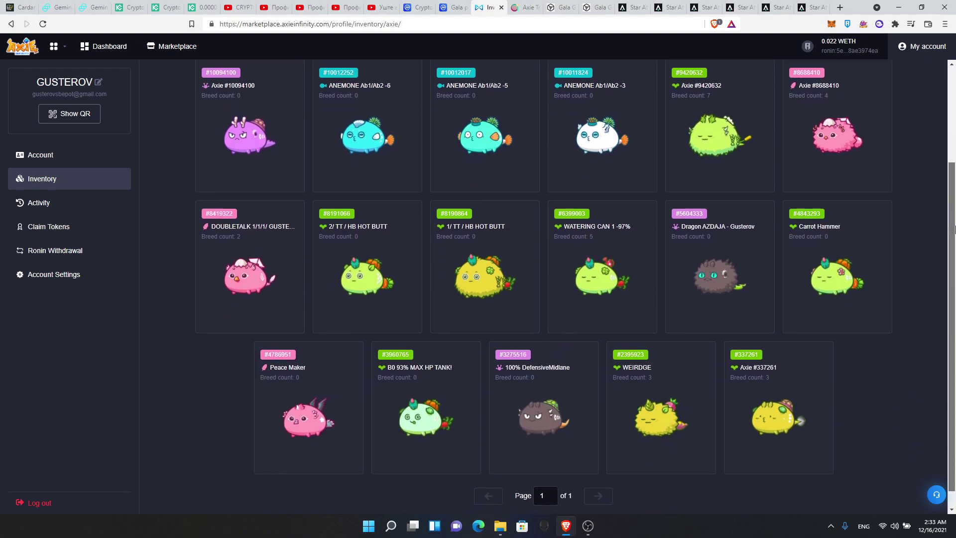
{"action": "scroll", "coordinate": [955, 217], "scroll_direction": "up", "scroll_amount": 1}
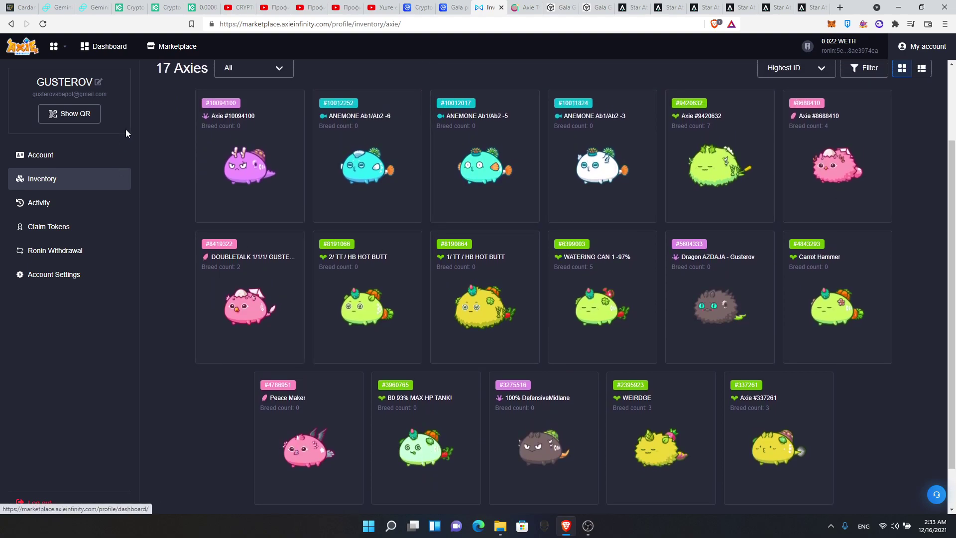
{"action": "left_click", "coordinate": [520, 7]}
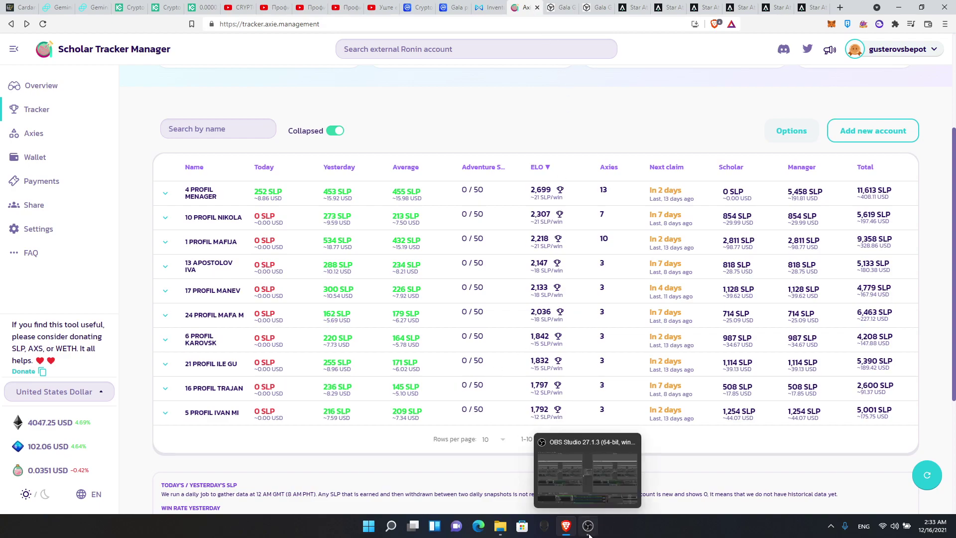
- Show the YouTube profit videos in order from episode 8 through episodes 27, 28, 29 and 30
{"action": "left_click", "coordinate": [233, 7]}
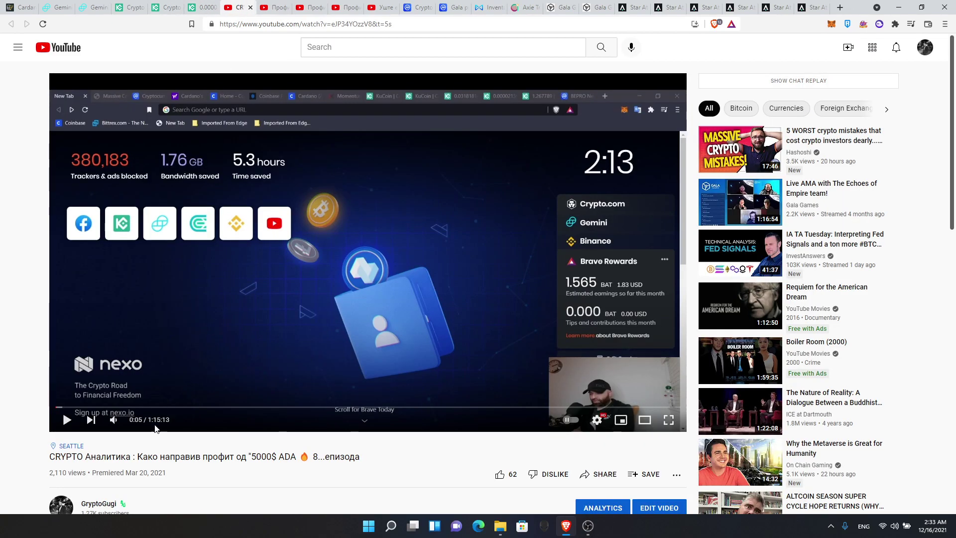
{"action": "left_click", "coordinate": [274, 7]}
{"action": "left_click", "coordinate": [309, 7]}
{"action": "left_click", "coordinate": [345, 7]}
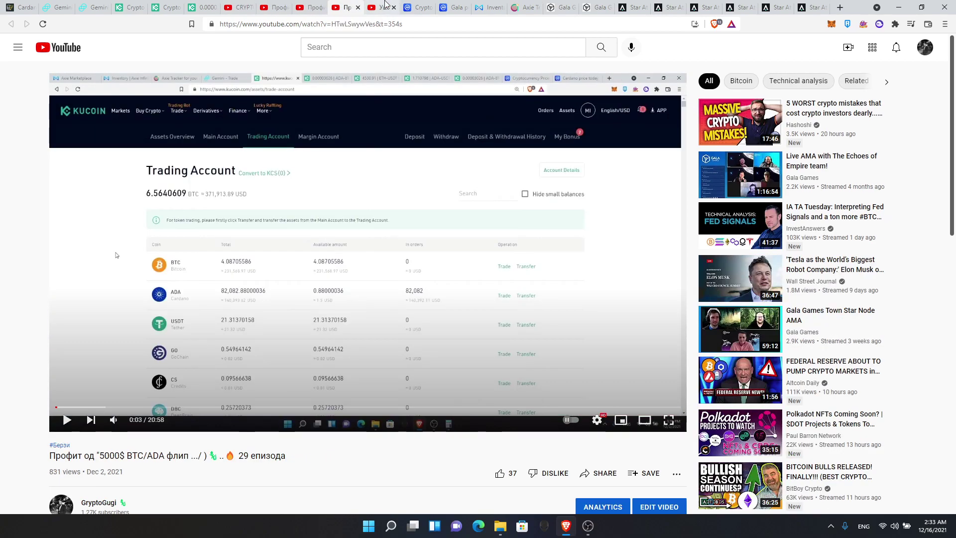
{"action": "left_click", "coordinate": [381, 7]}
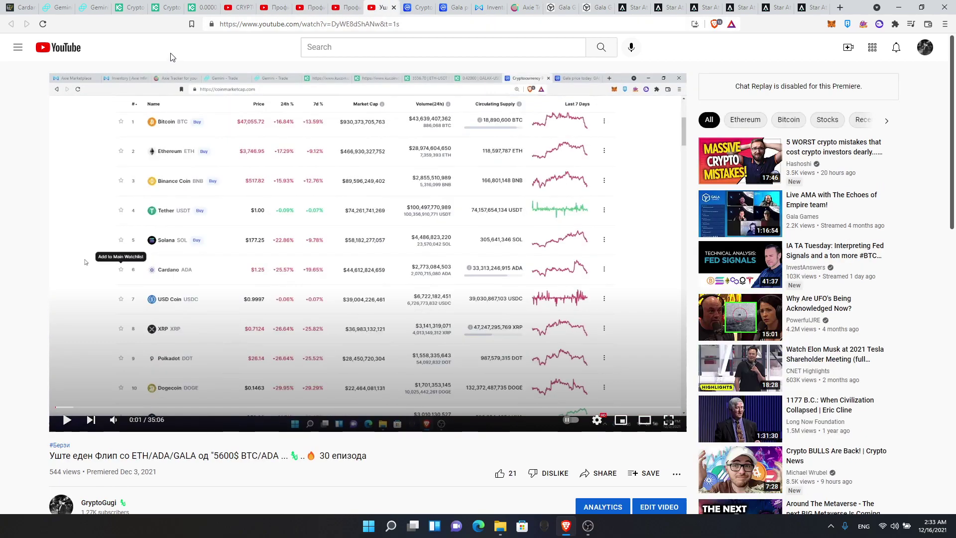